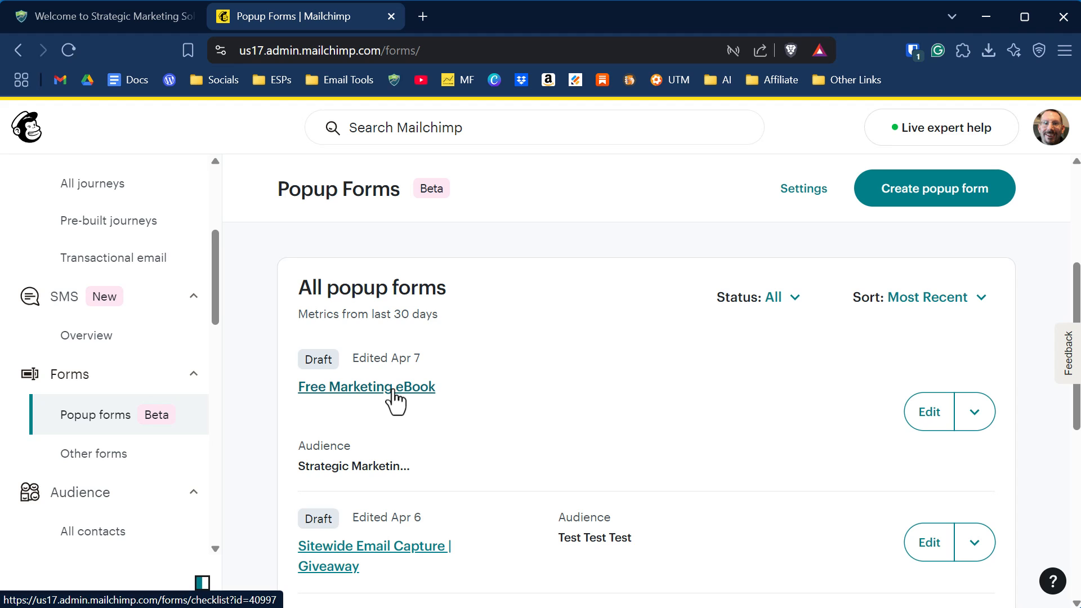
# Open the Free Marketing eBook popup form's content for editing and preview the popup locally
pyautogui.click(393, 390)
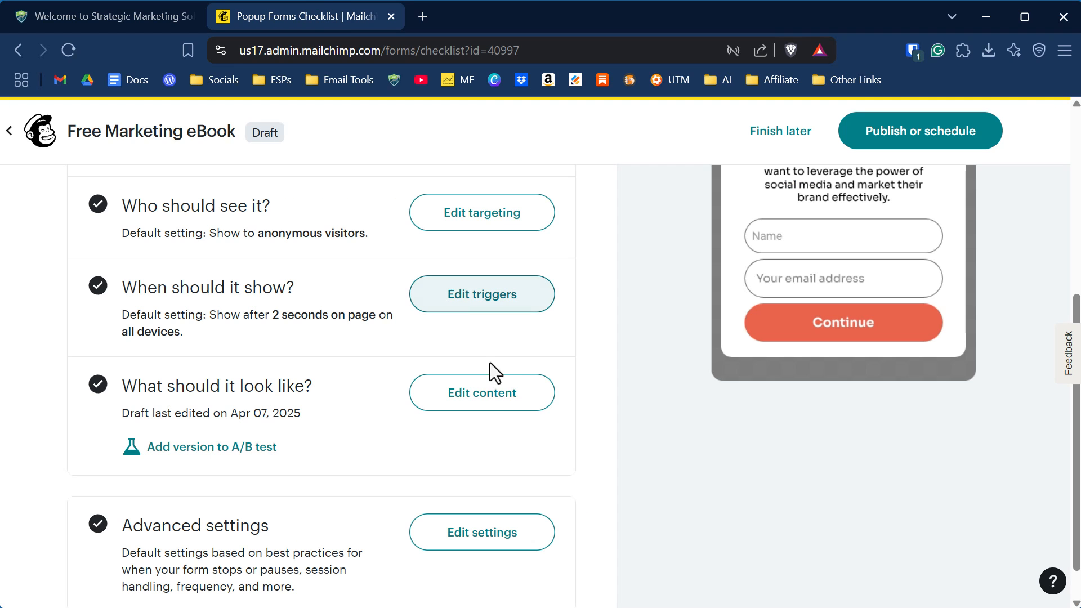
pyautogui.click(496, 402)
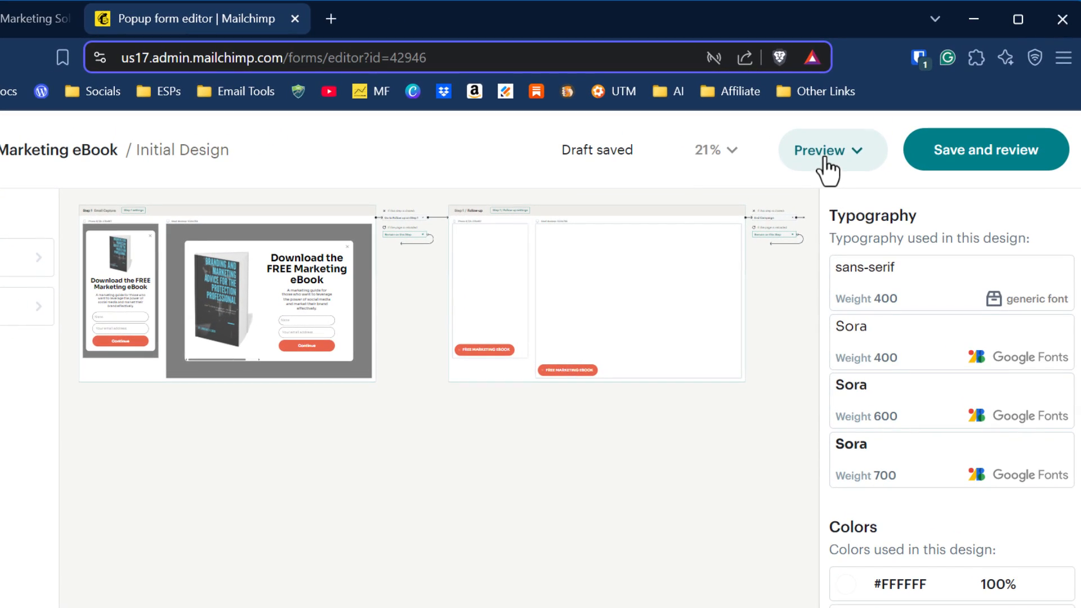
pyautogui.click(826, 161)
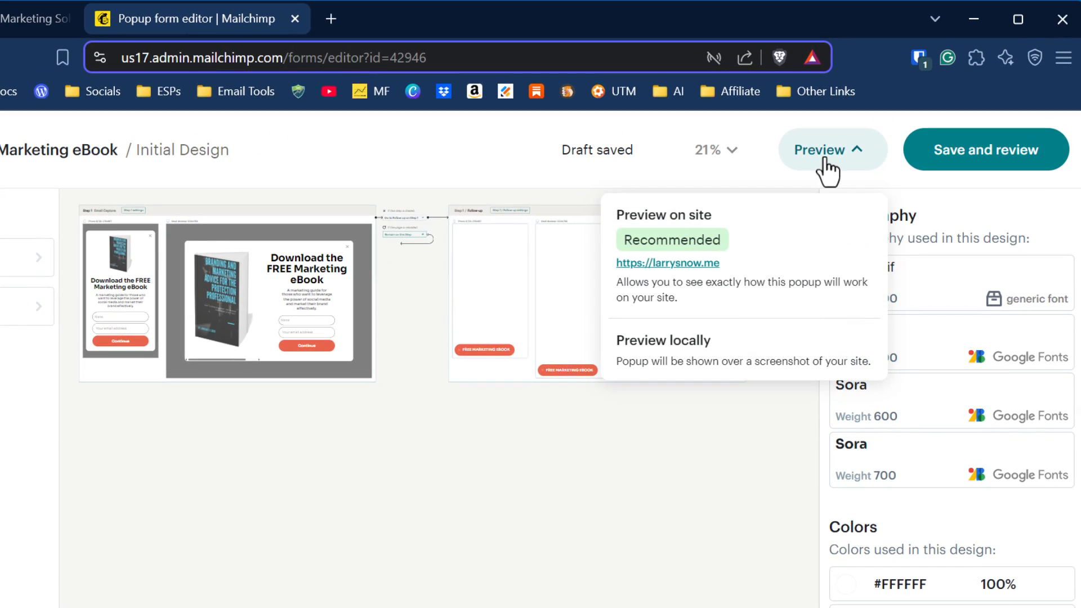
pyautogui.click(679, 356)
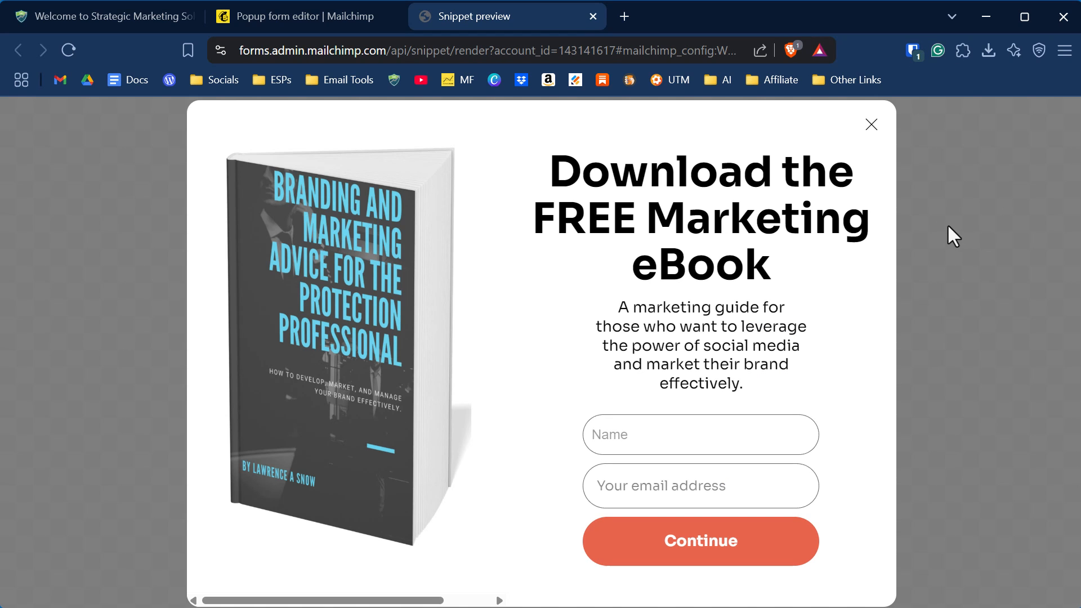
# Test the preview by closing the popup and reopening it from its FREE MARKETING EBOOK teaser, and close the preview
pyautogui.click(872, 125)
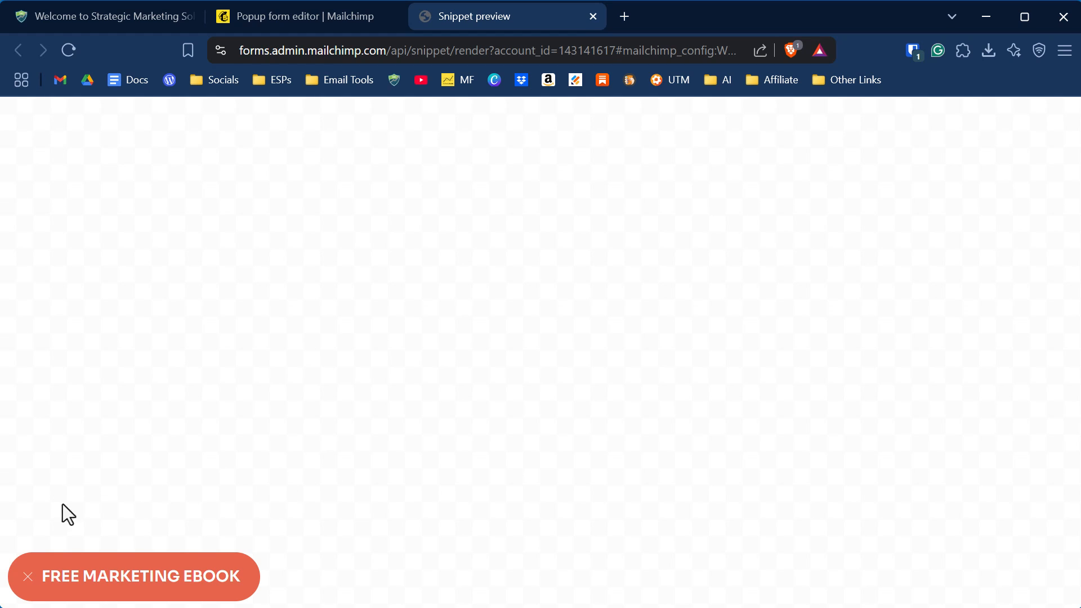
pyautogui.click(127, 586)
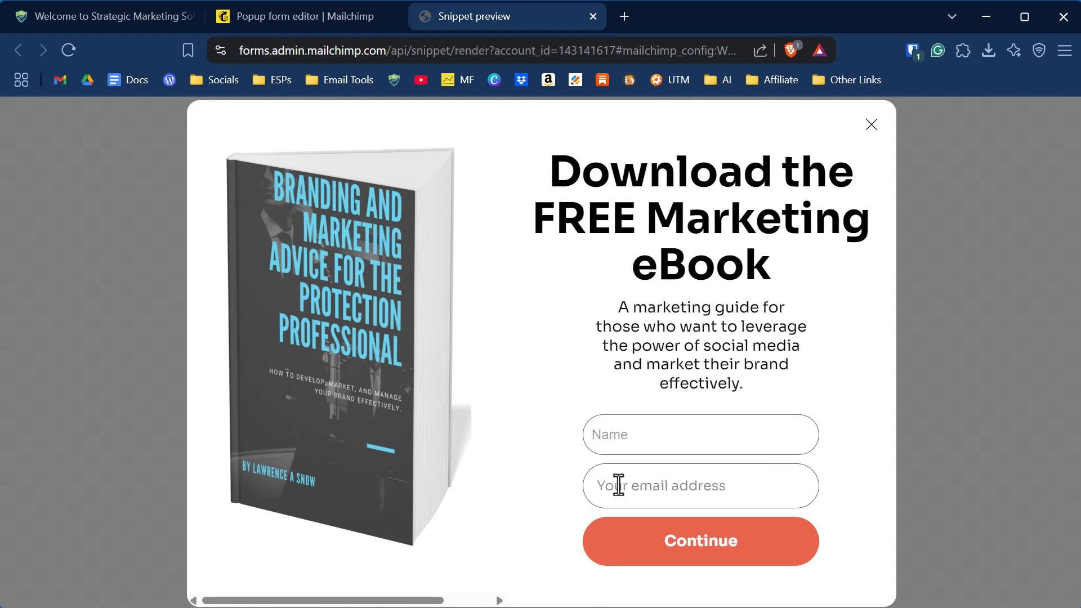
pyautogui.click(592, 20)
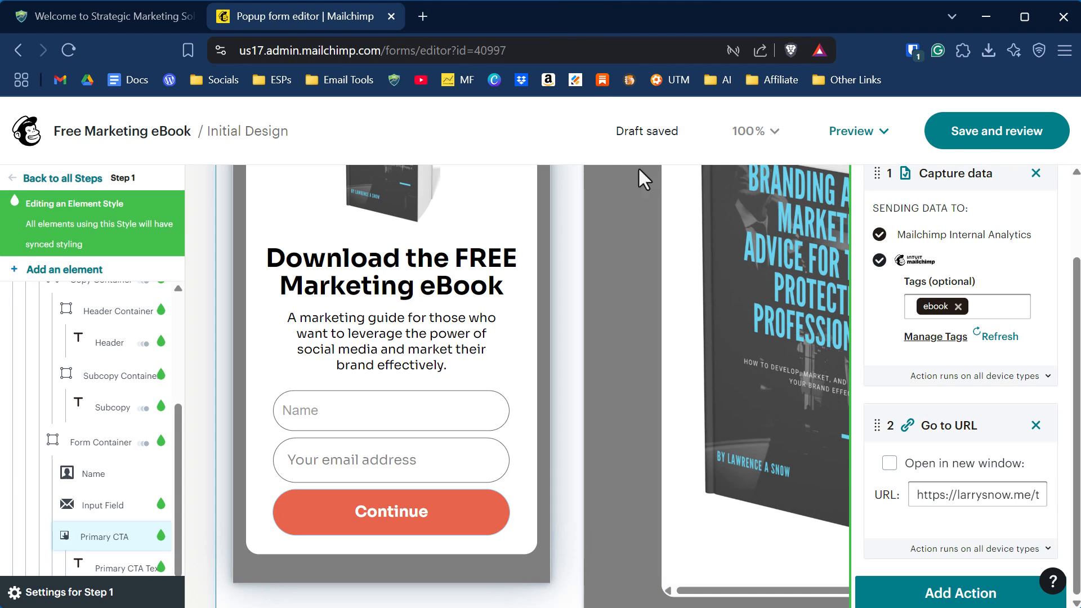
# Save and review the popup design, and open the connected sites management from the form's site settings
pyautogui.click(1002, 139)
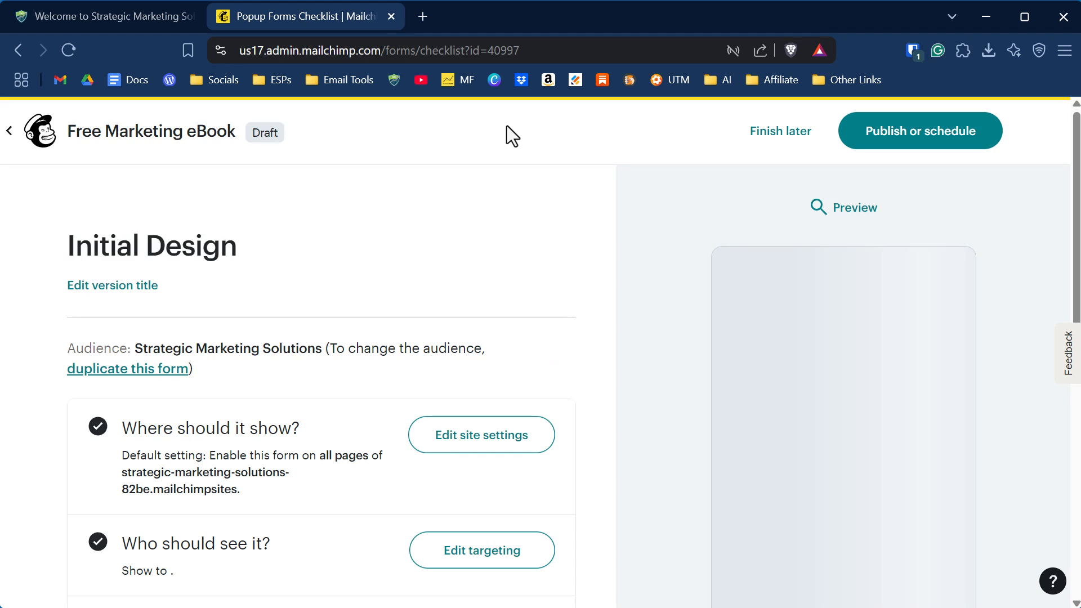
pyautogui.scroll(-2, 219, 378)
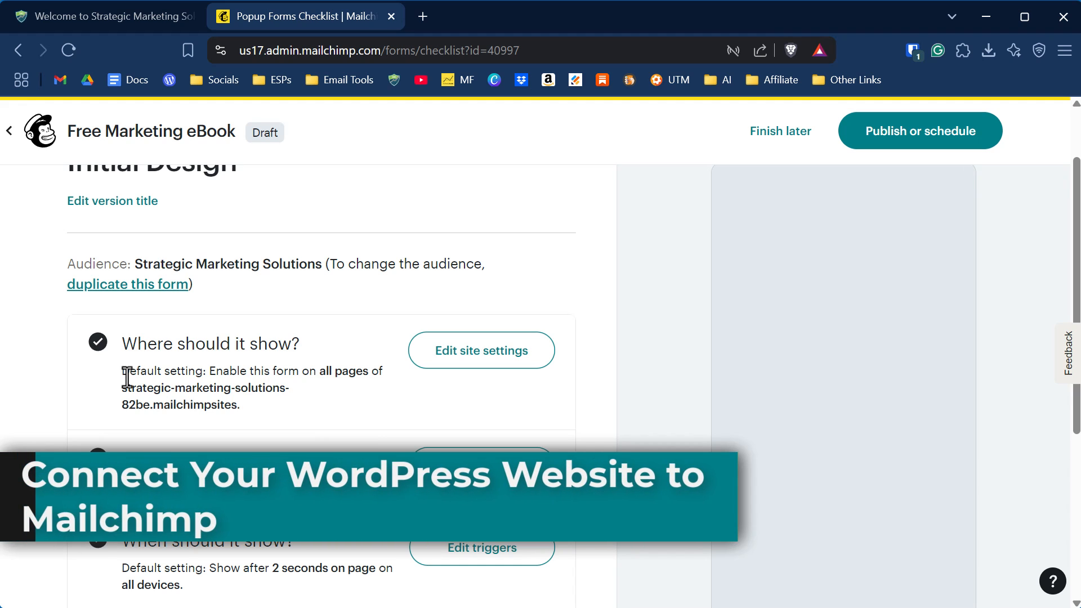
pyautogui.click(491, 364)
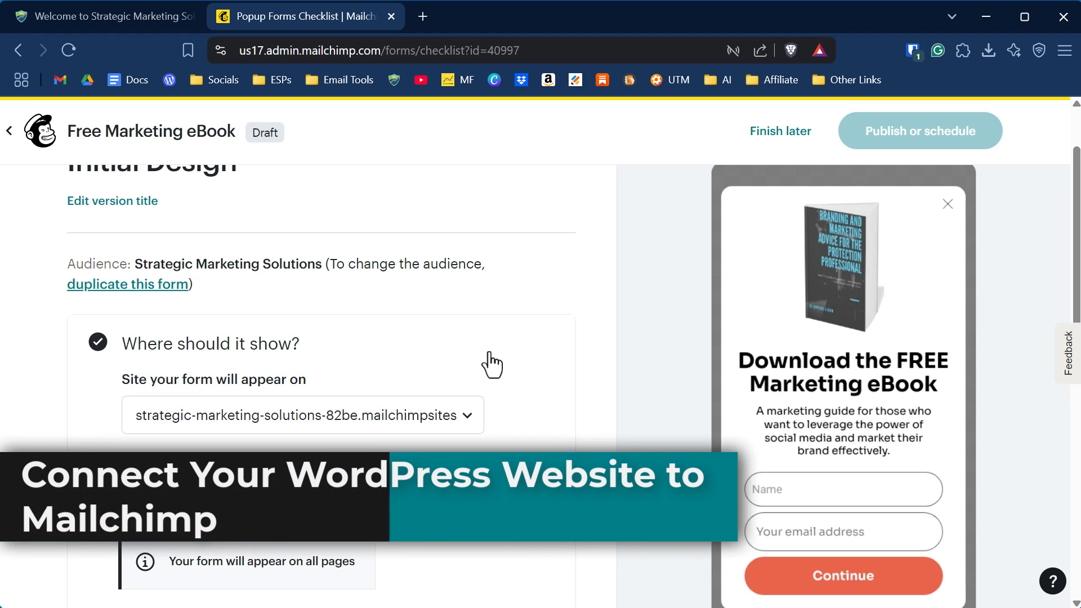
pyautogui.scroll(-3, 248, 338)
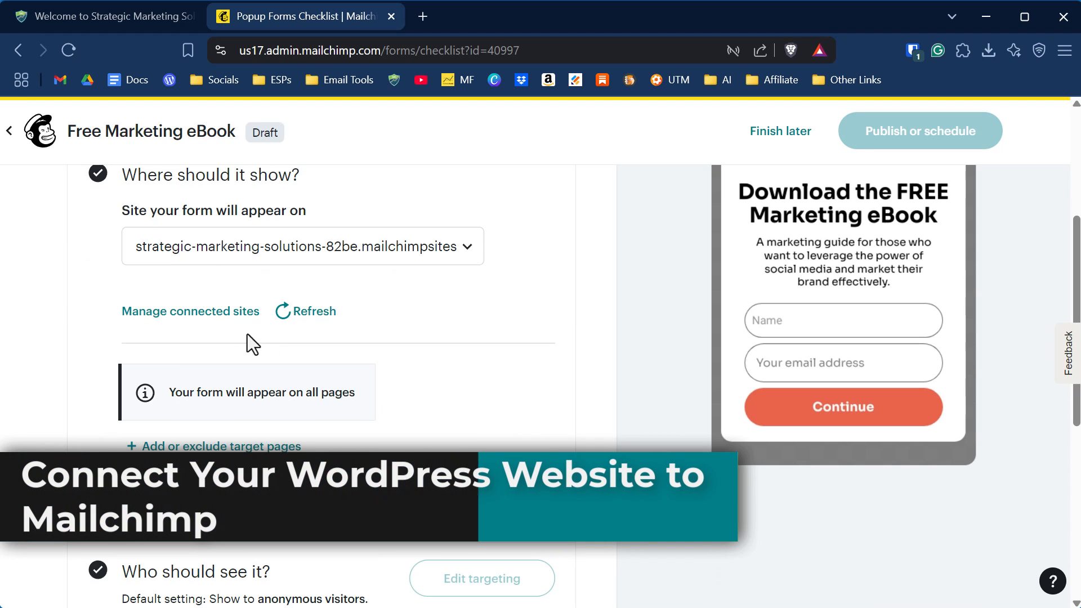
pyautogui.click(188, 315)
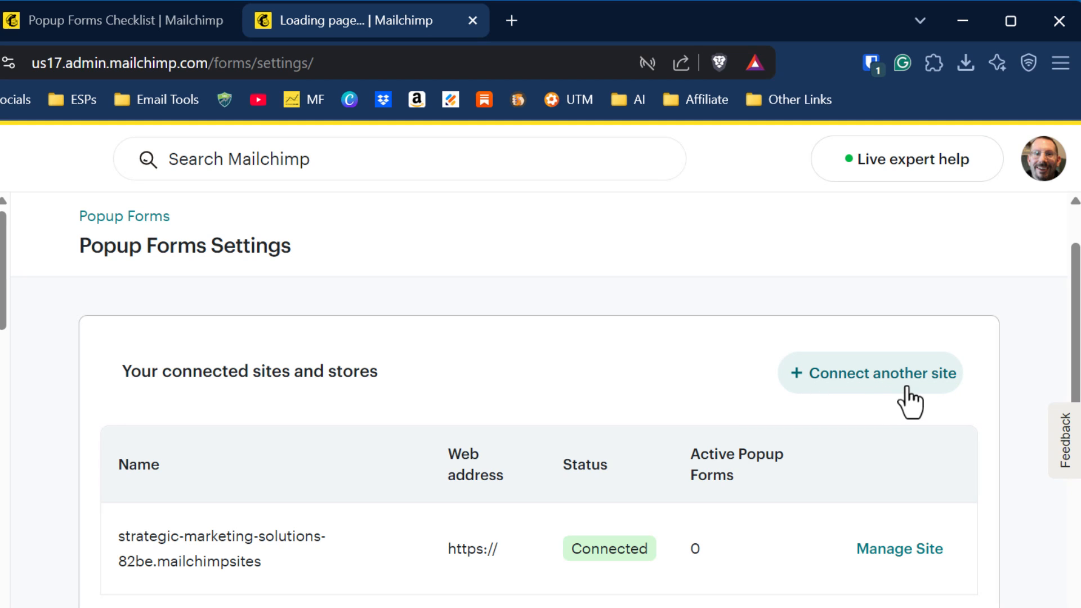
# Start connecting another site, choosing to connect it manually with a code snippet
pyautogui.click(907, 388)
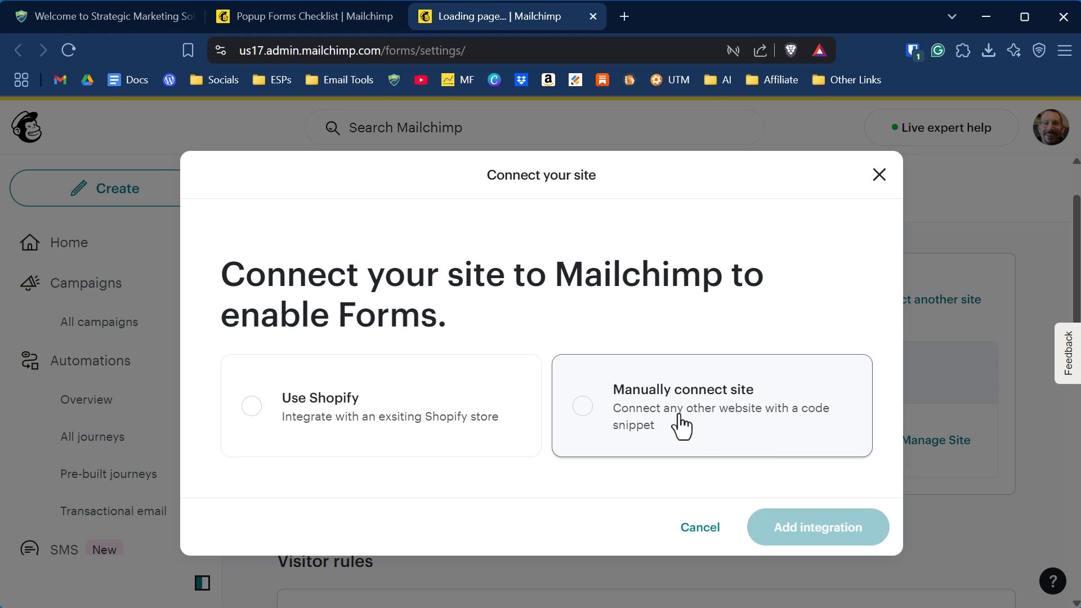
pyautogui.click(583, 414)
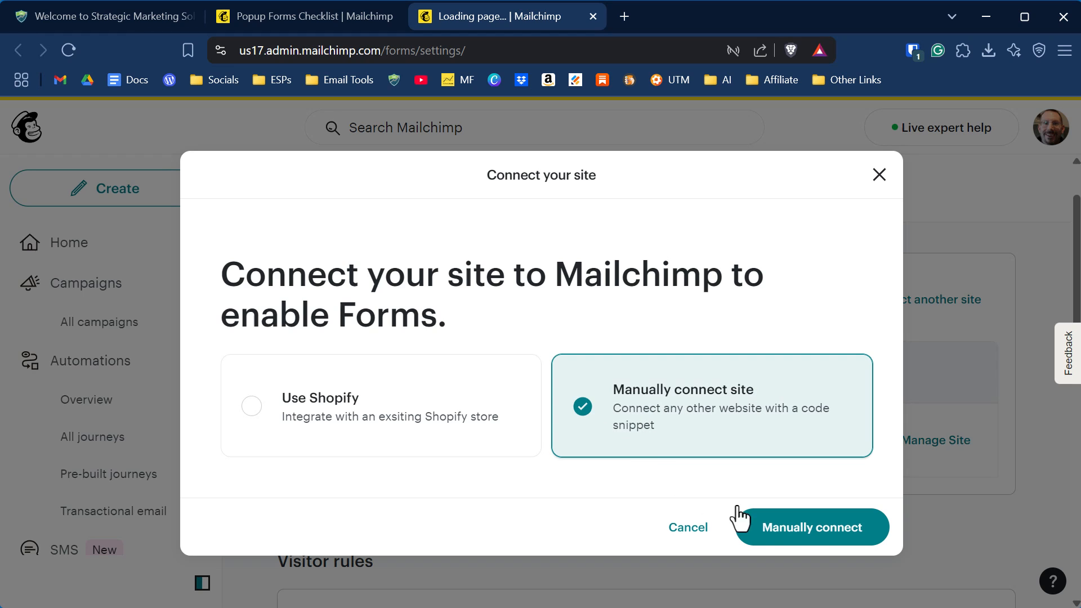
pyautogui.click(820, 542)
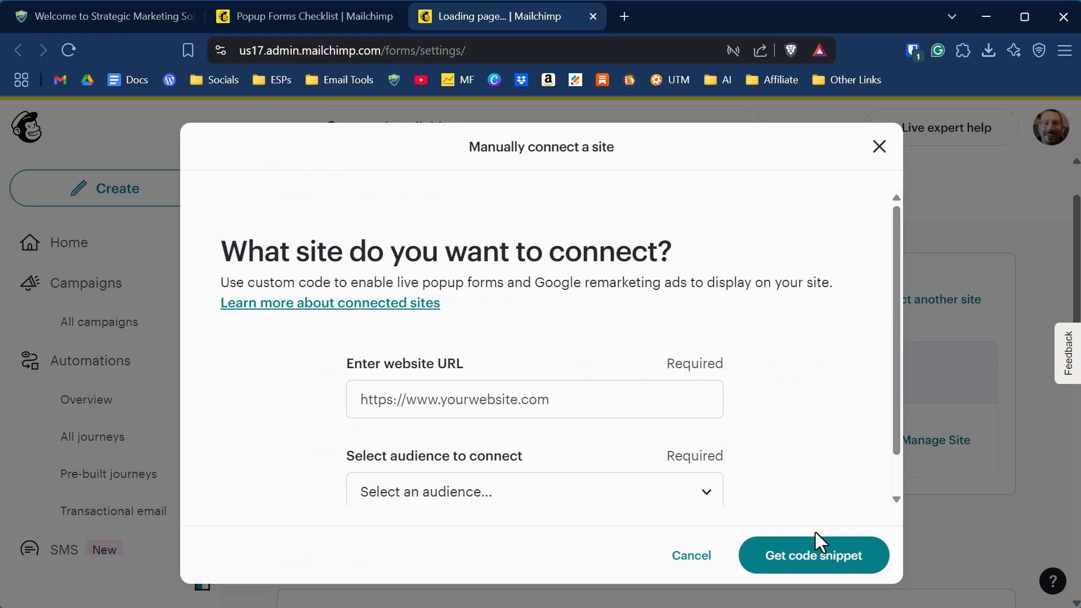
# Enter the WordPress website's URL, select the Strategic Marketing Solutions audience, and get the code snippet
pyautogui.click(498, 393)
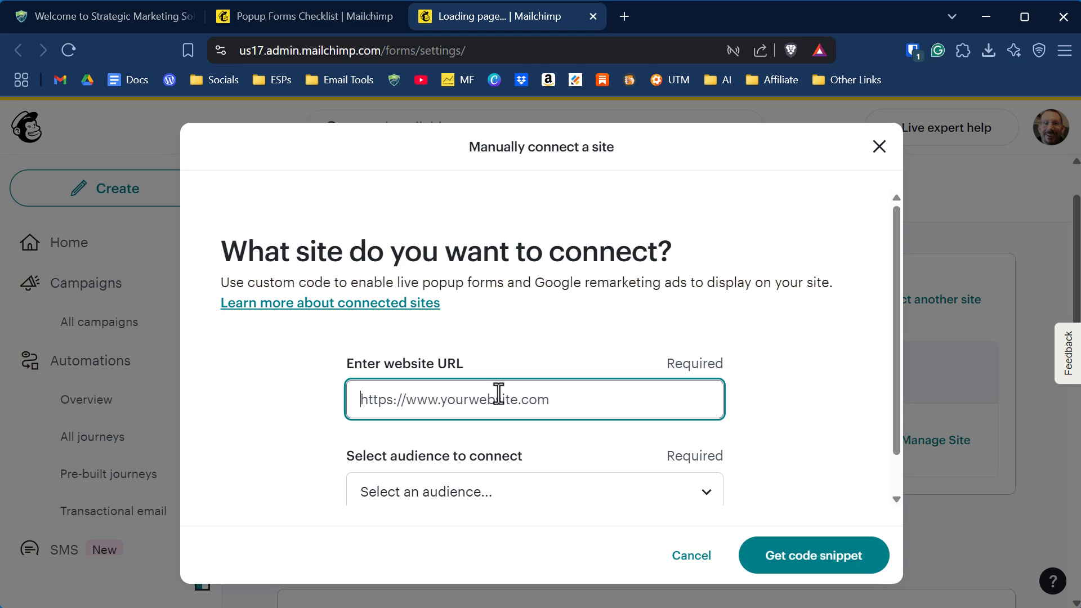
pyautogui.write('https://larrysnow.me')
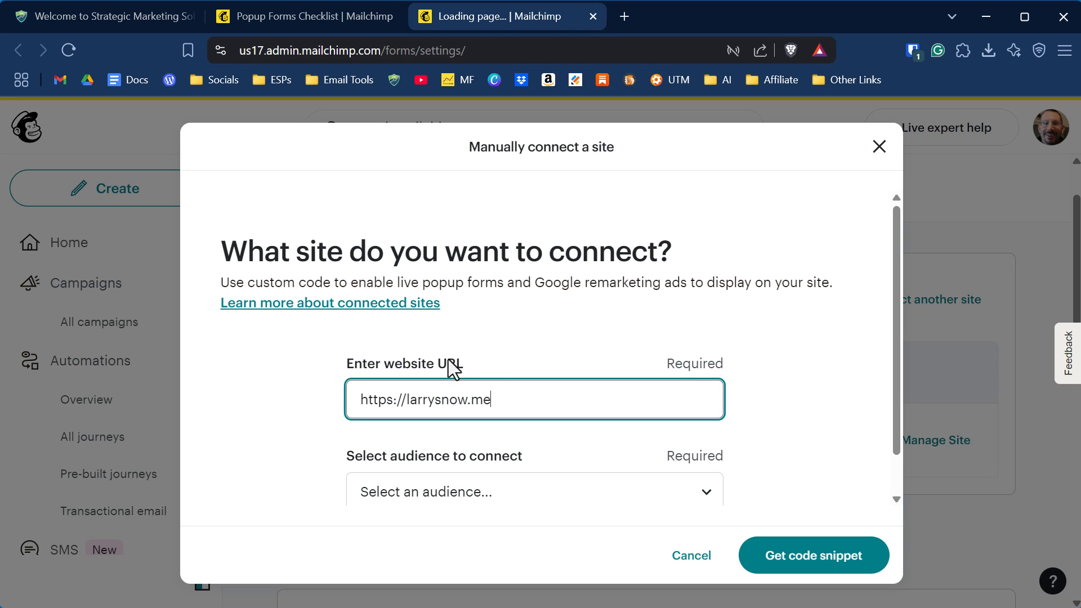
pyautogui.scroll(-1, 547, 447)
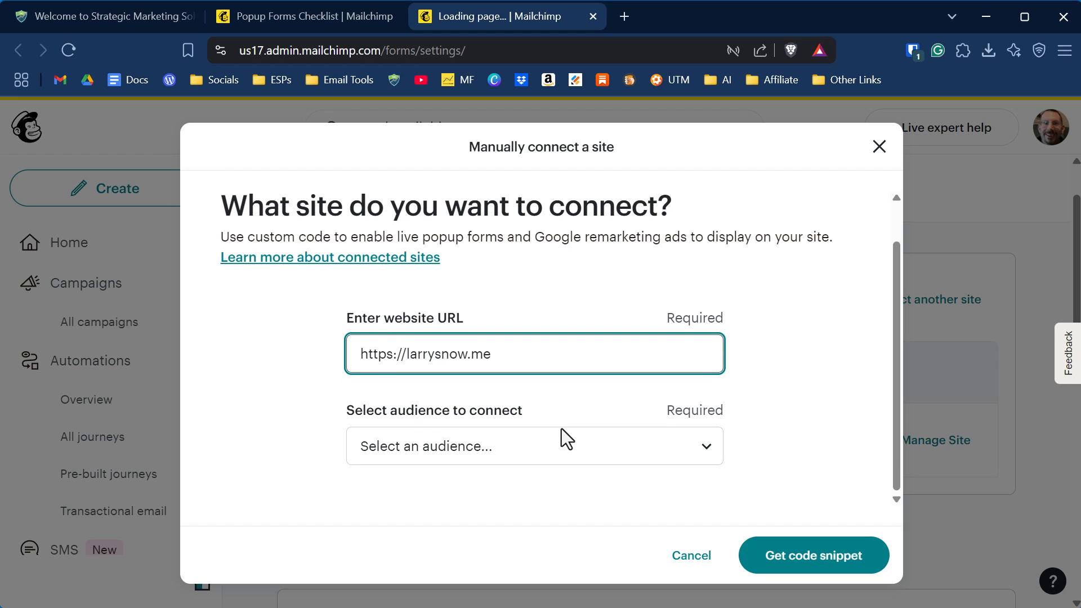
pyautogui.click(542, 448)
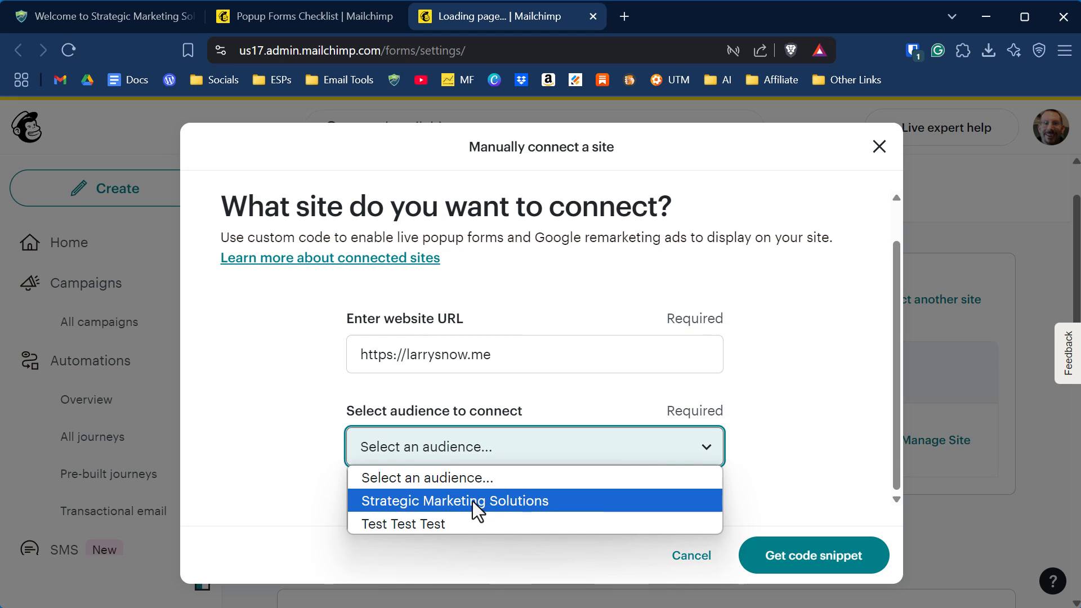
pyautogui.click(476, 502)
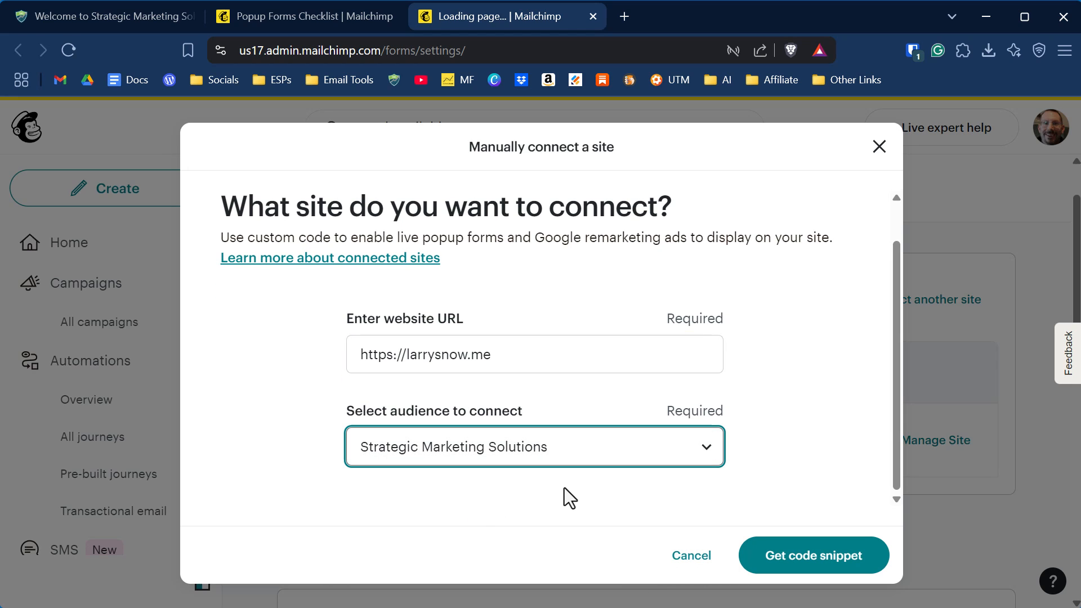
pyautogui.click(825, 557)
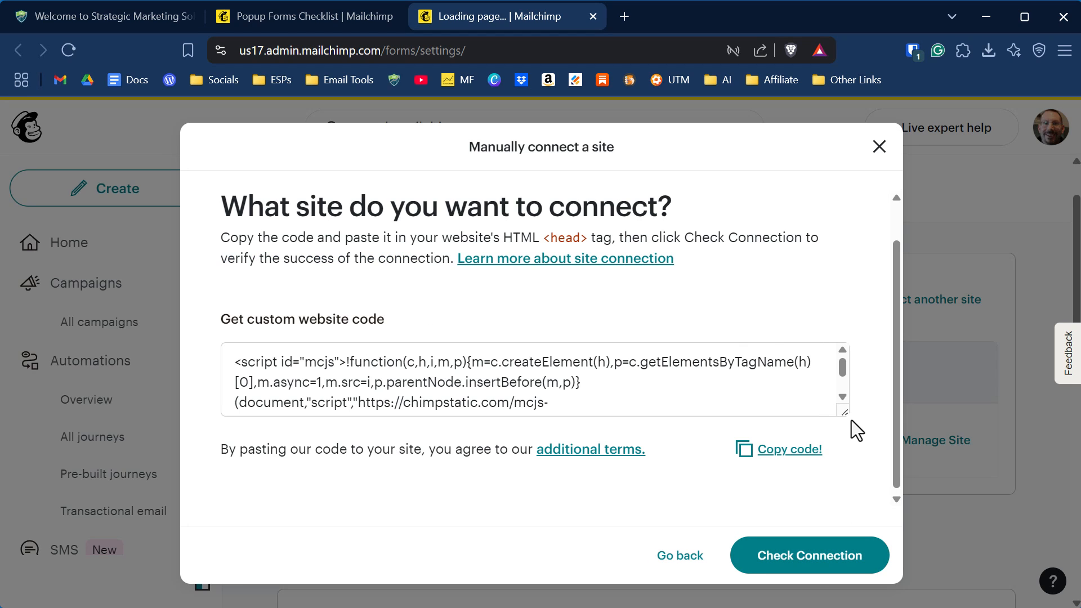
# Enlarge the custom website code box to show the whole script and highlight the <head> tag in the instructions
pyautogui.moveTo(843, 415); pyautogui.dragTo(842, 464)
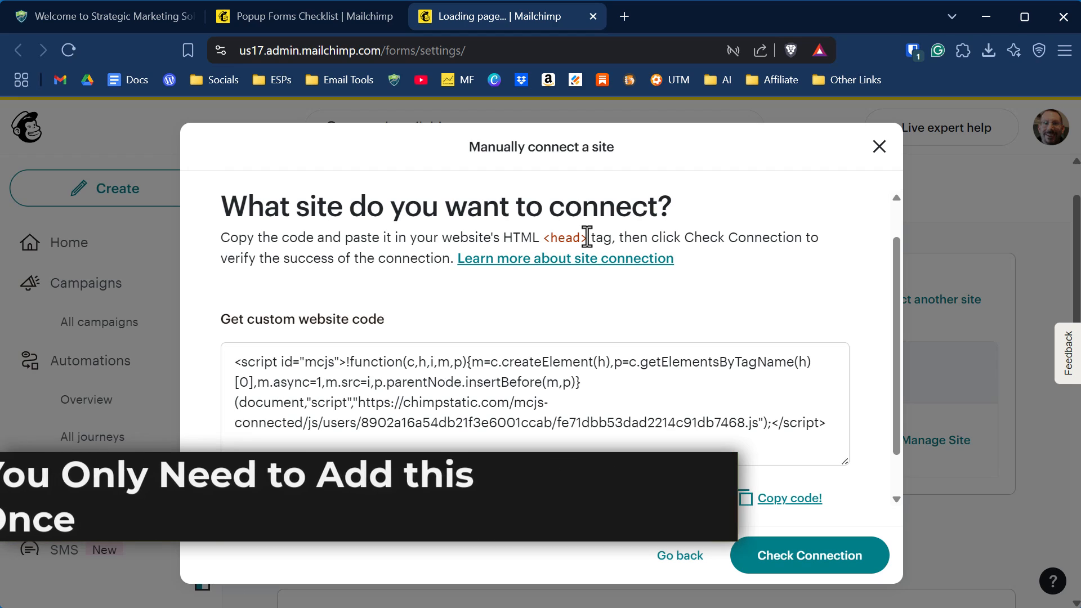
pyautogui.moveTo(587, 237); pyautogui.dragTo(545, 234)
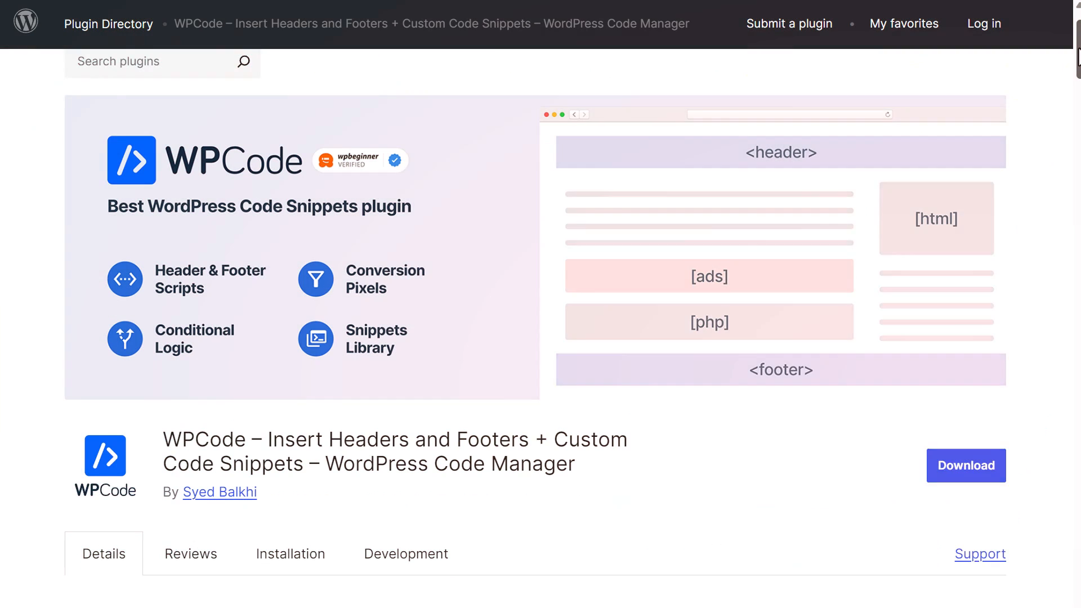
# Look over the WPCode plugin page, the Cookiebot WordPress plugin page, and the cookie categories in Cookiebot's consent dialog
pyautogui.moveTo(1078, 56); pyautogui.dragTo(1078, 97)
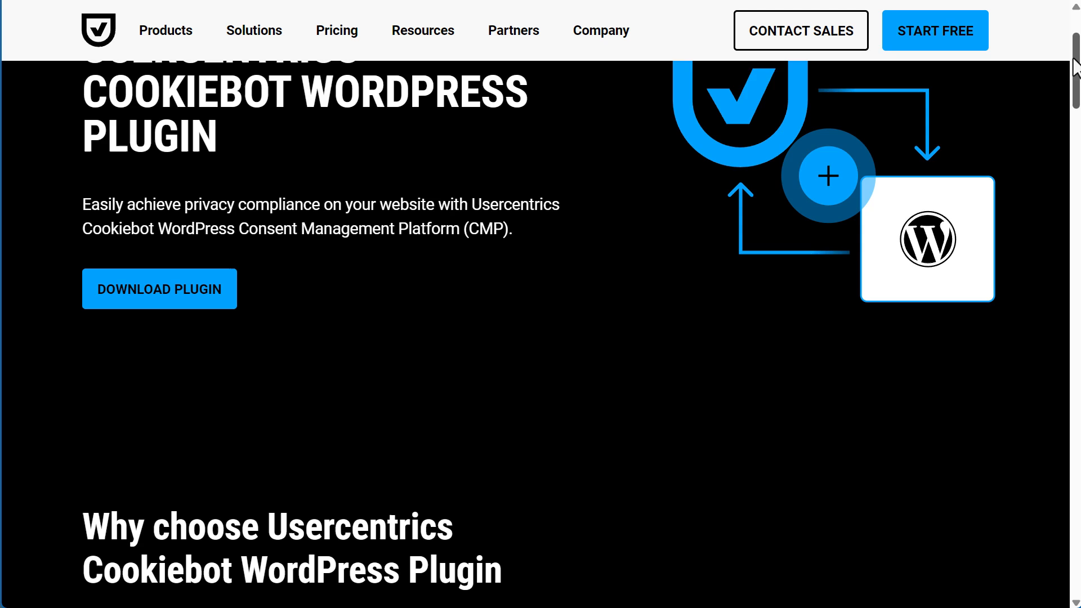
pyautogui.moveTo(1073, 77); pyautogui.dragTo(1080, 175)
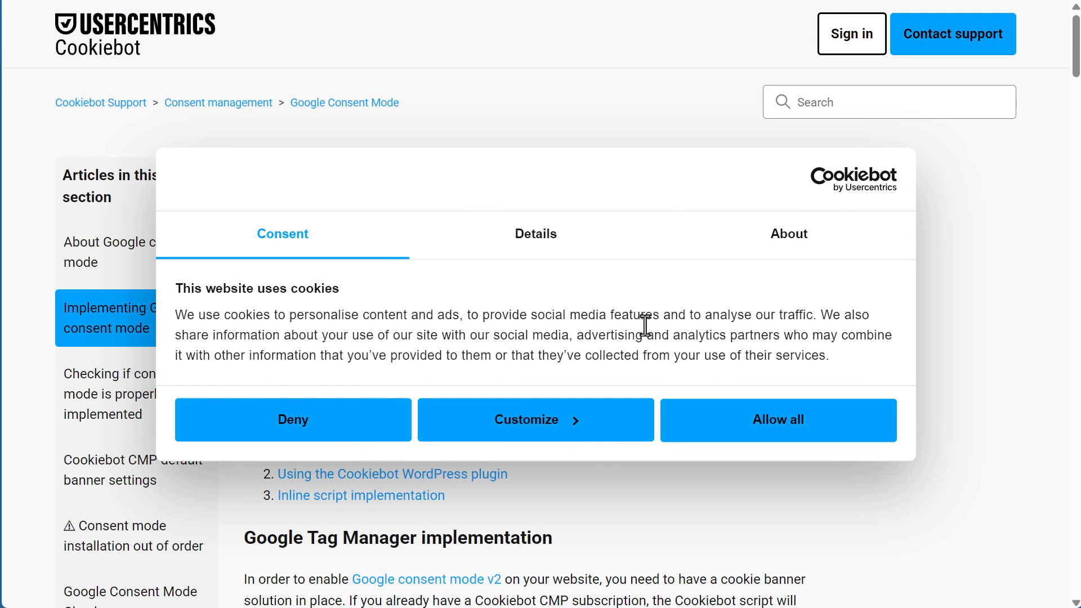
pyautogui.click(502, 433)
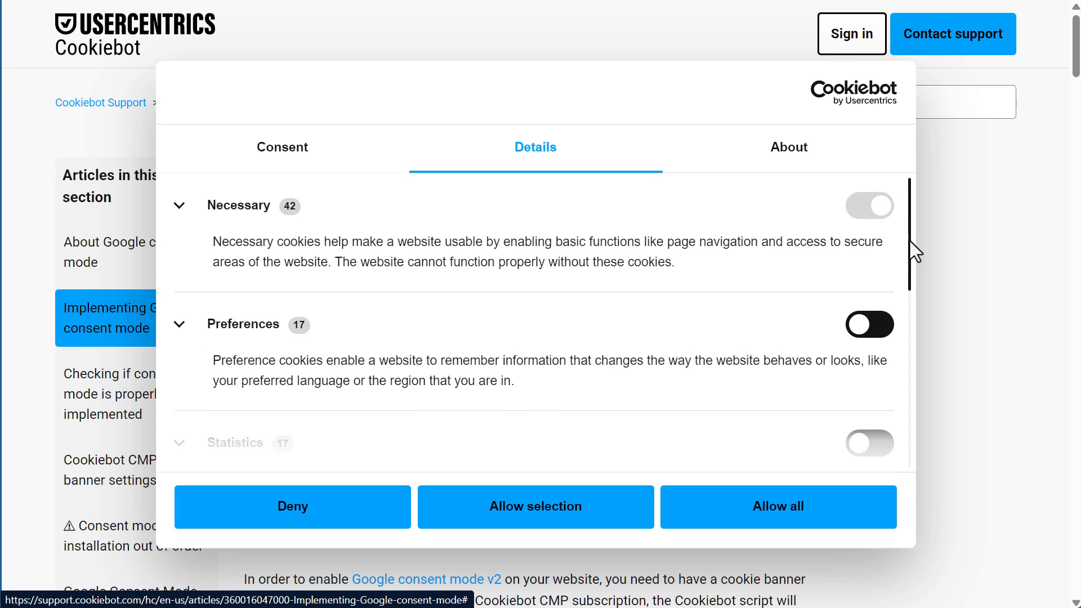
pyautogui.moveTo(913, 244); pyautogui.dragTo(912, 268)
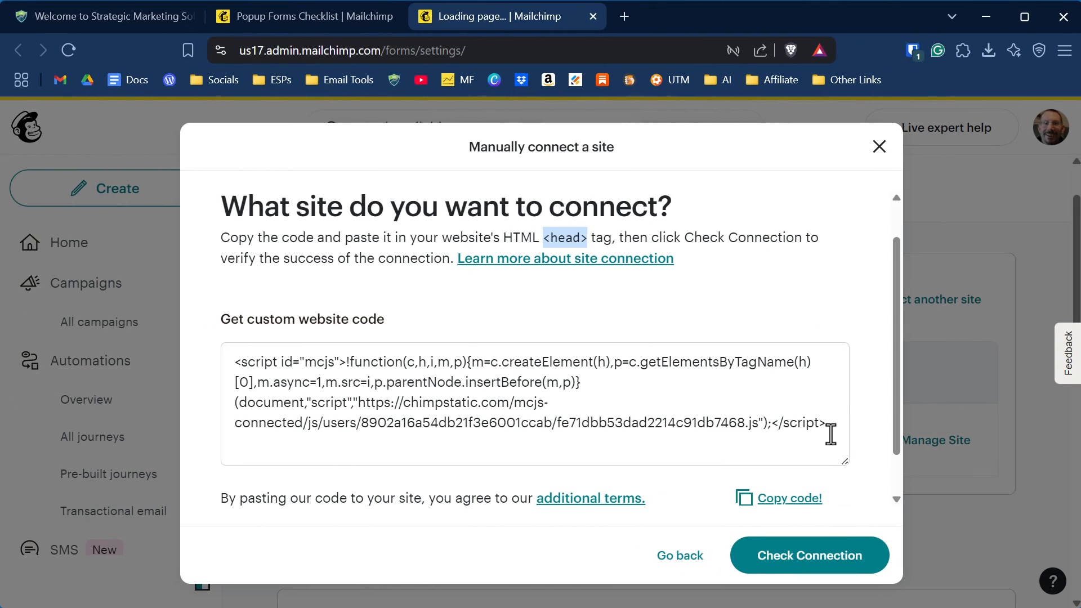
# Copy the Mailchimp connection code and open WPCode's Header & Footer settings in the website's WordPress dashboard
pyautogui.click(791, 502)
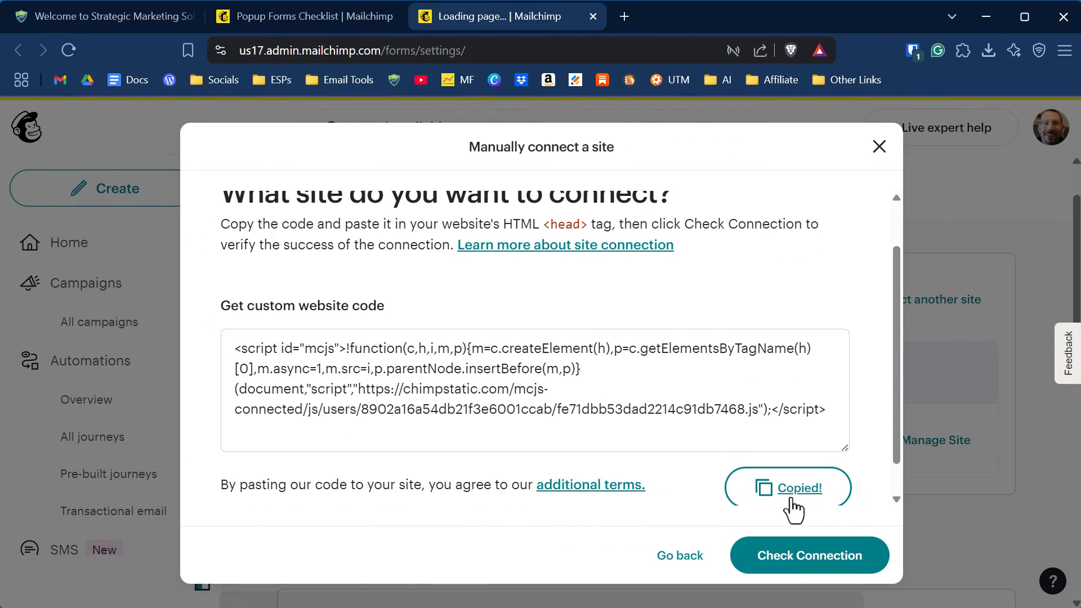
pyautogui.click(76, 16)
pyautogui.moveTo(70, 117)
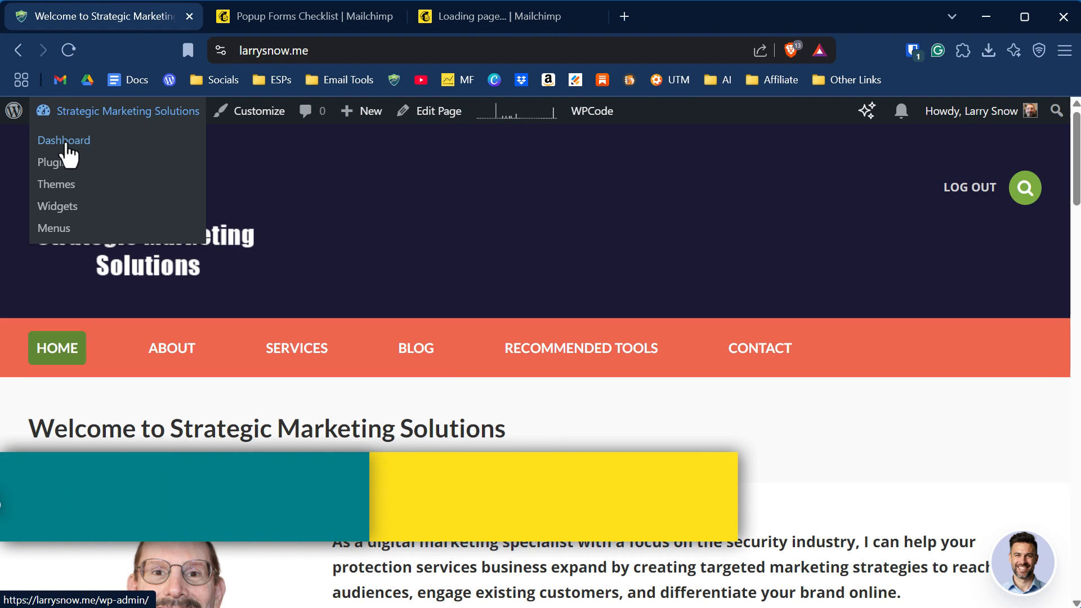
pyautogui.click(63, 140)
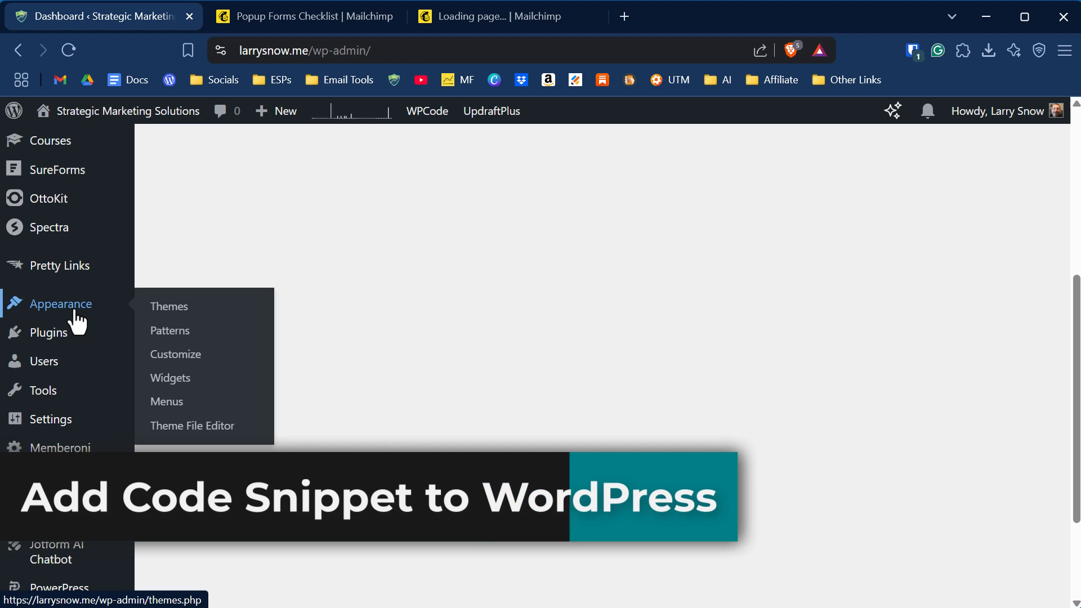
pyautogui.scroll(-1, 68, 417)
pyautogui.moveTo(68, 436)
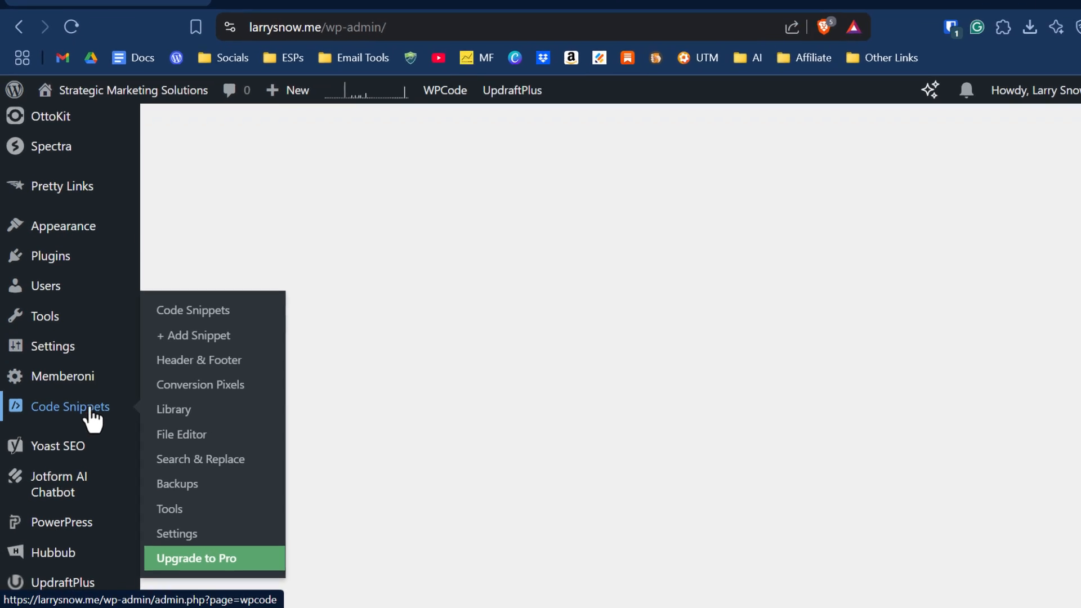
pyautogui.click(255, 315)
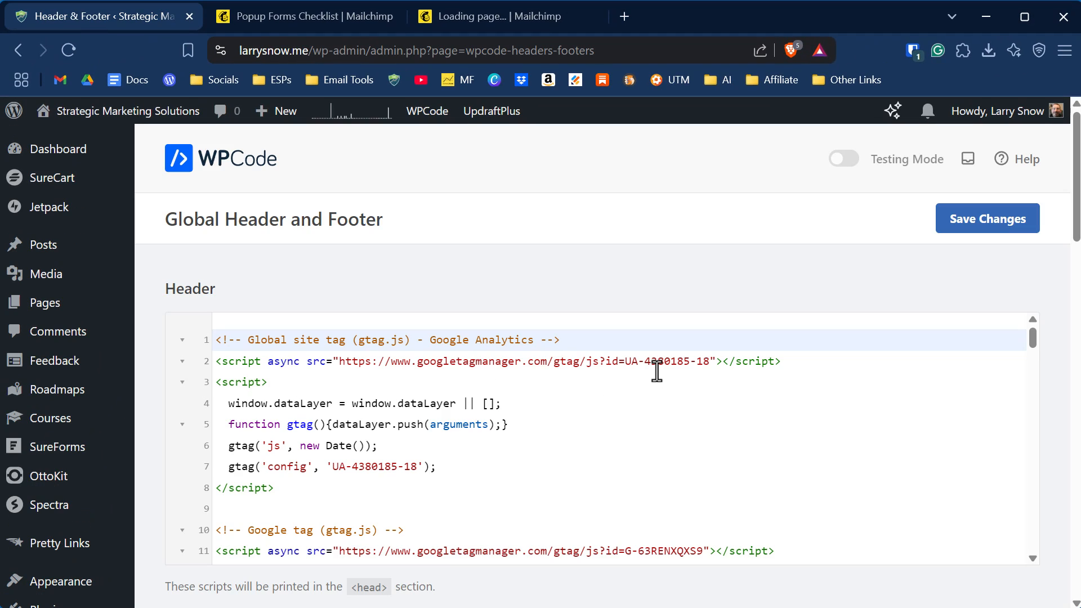
# Paste the Mailchimp connection script below the last closing </script> tag in WPCode's global Header code and save the changes
pyautogui.scroll(-2, 657, 371)
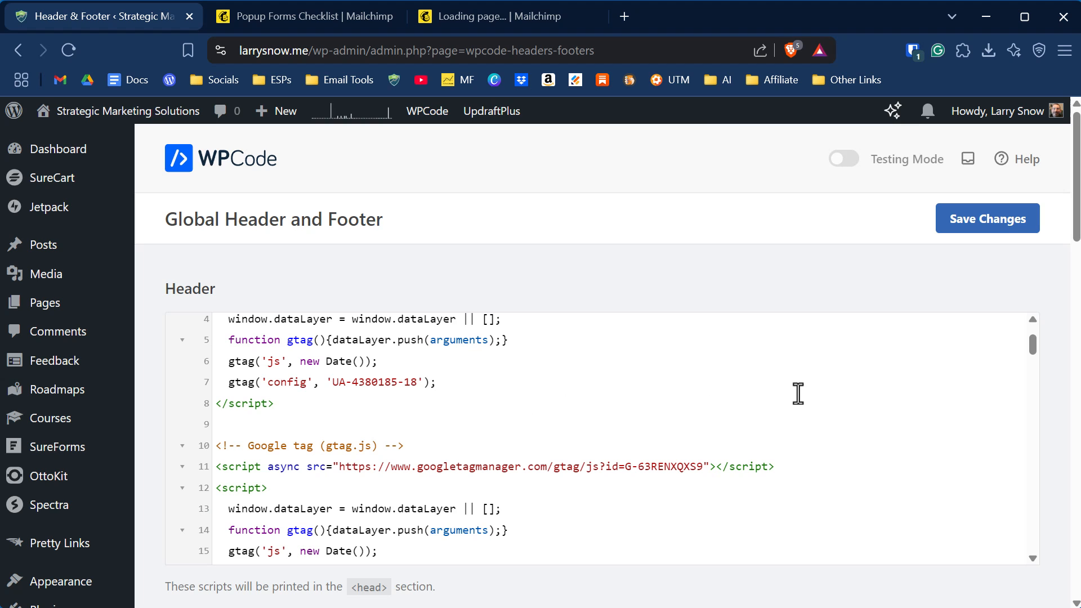
pyautogui.scroll(-6, 853, 393)
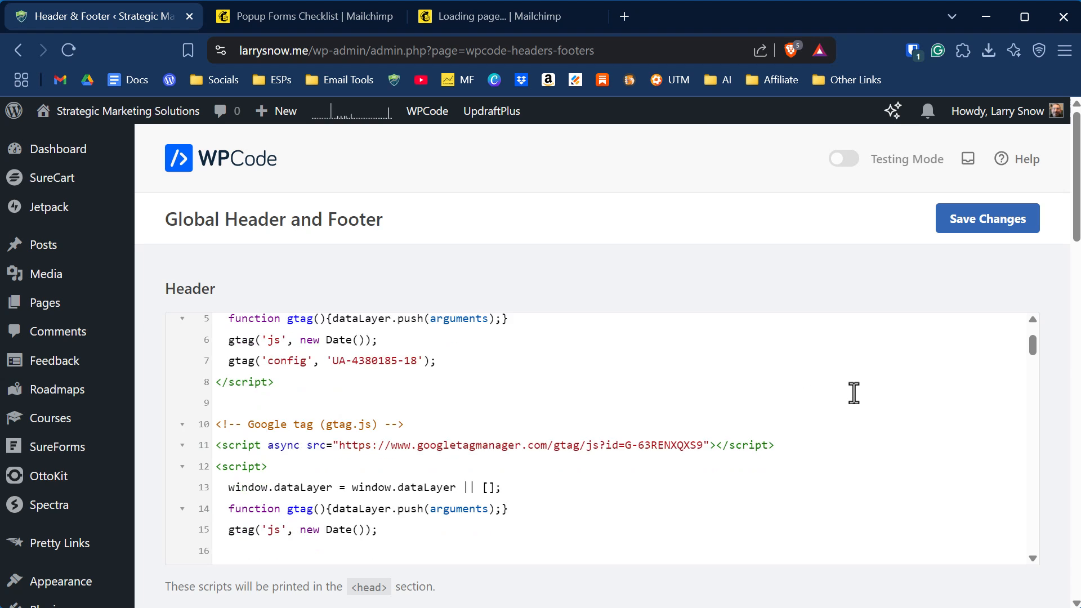
pyautogui.scroll(-12, 854, 392)
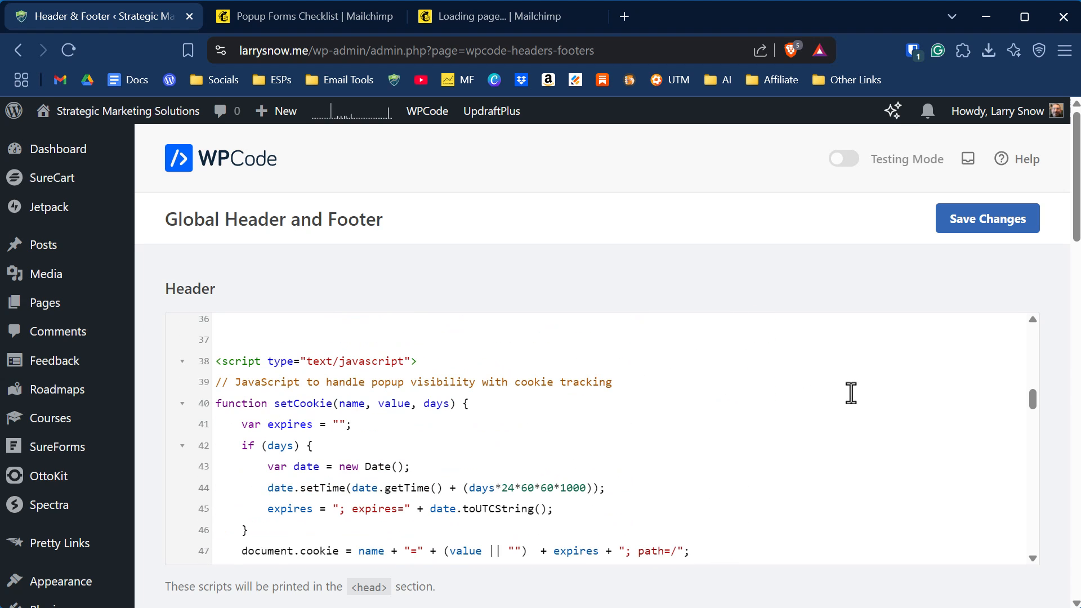
pyautogui.scroll(-14, 873, 389)
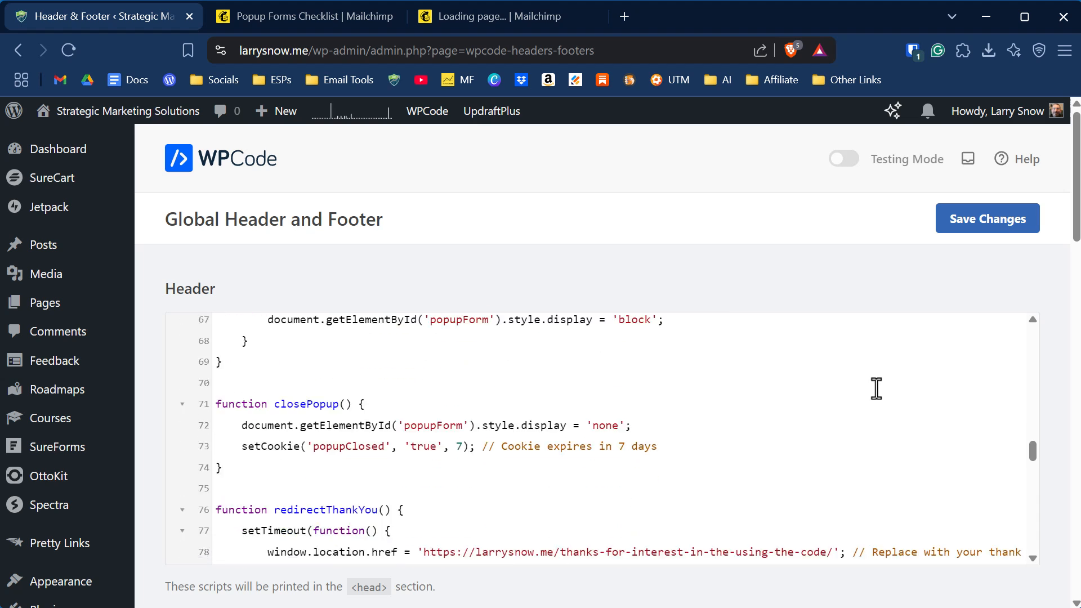
pyautogui.scroll(-7, 359, 536)
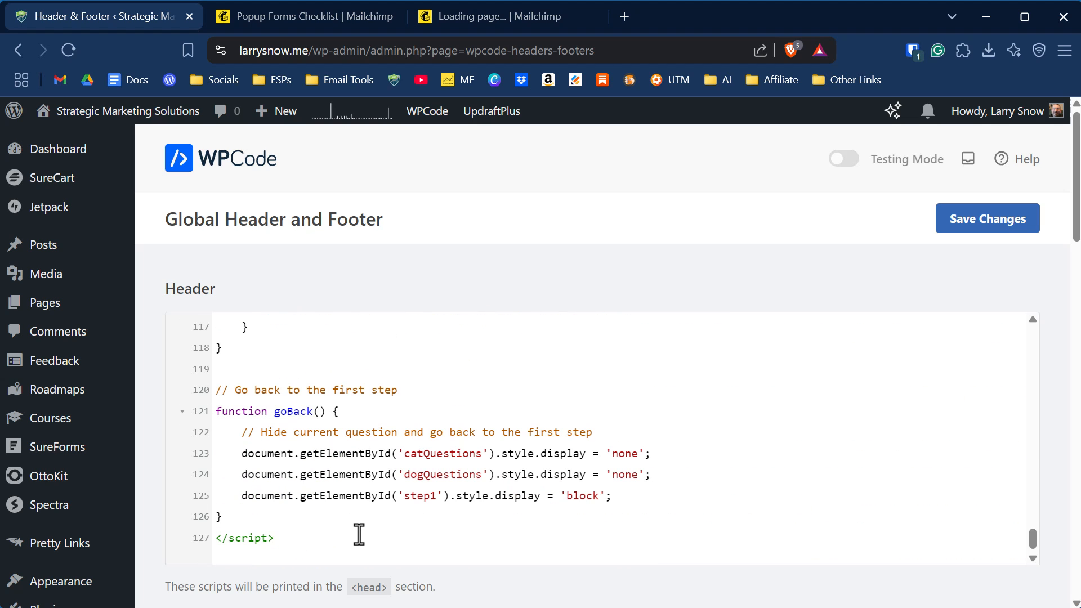
pyautogui.click(350, 536)
pyautogui.press('Return')
pyautogui.press('Return')
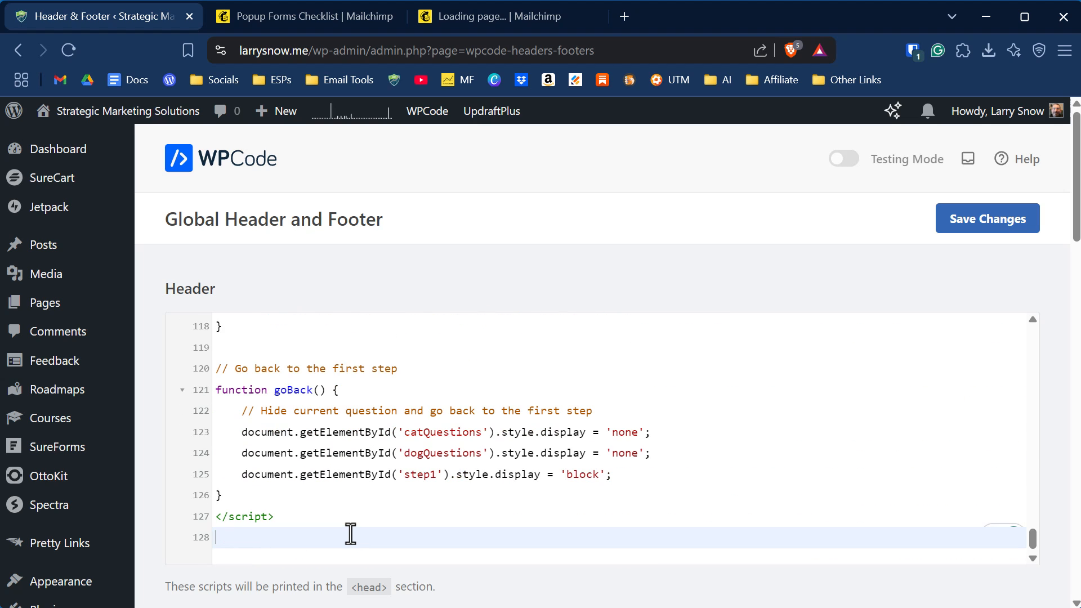
pyautogui.write('<script id="mcjs">!function(c,h,i,m,p){m=c.createElement(h),p=c.getElementsByTagName(h)[0],m.async=1,m.src=i,p.parentNode.insertBefore(m,p)}(document,"script","https://chimpstatic.com/mcjs-connected/js/users/8002a16a54db21f3e6001ccab/fe71dbb53dad2214c91db7468.js");</script>')
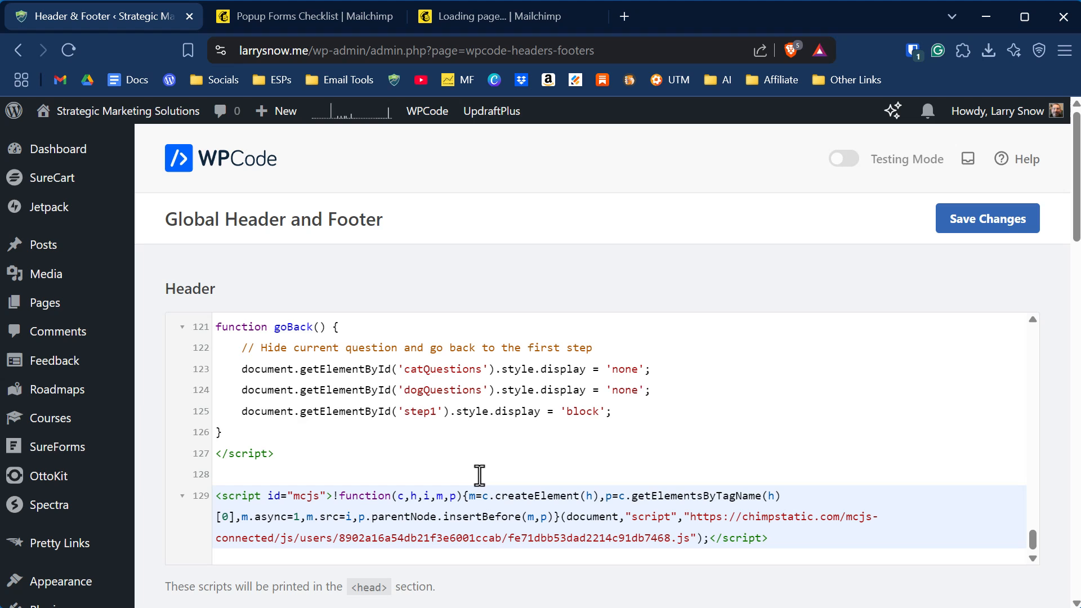
pyautogui.click(1005, 225)
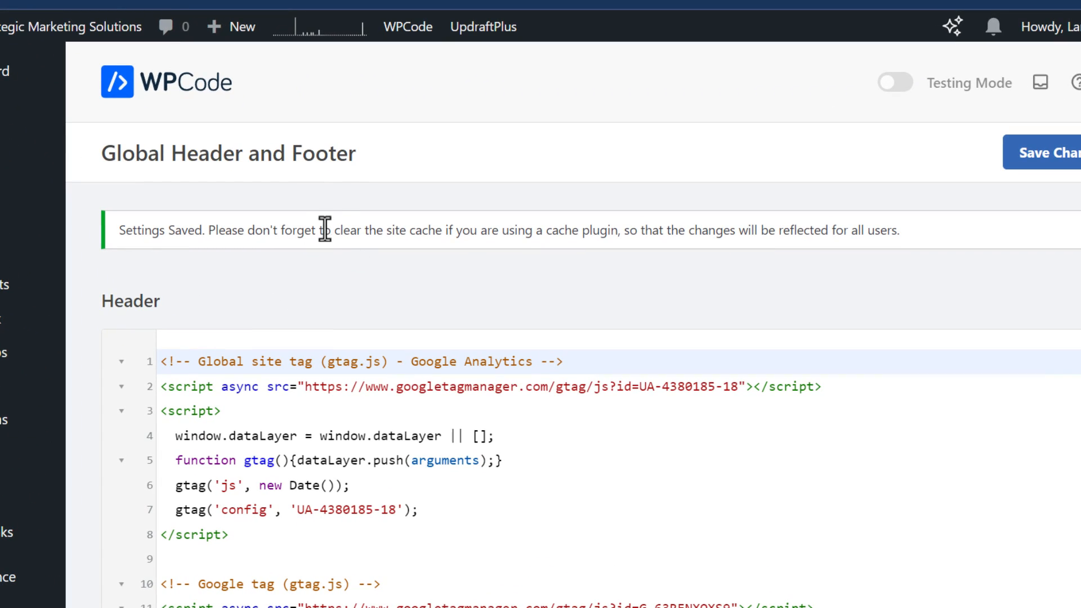
# Examine the cache-clearing reminder on WPCode's Global Header and Footer page and look through the WordPress dashboard's navigation entries
pyautogui.moveTo(331, 230); pyautogui.dragTo(479, 228)
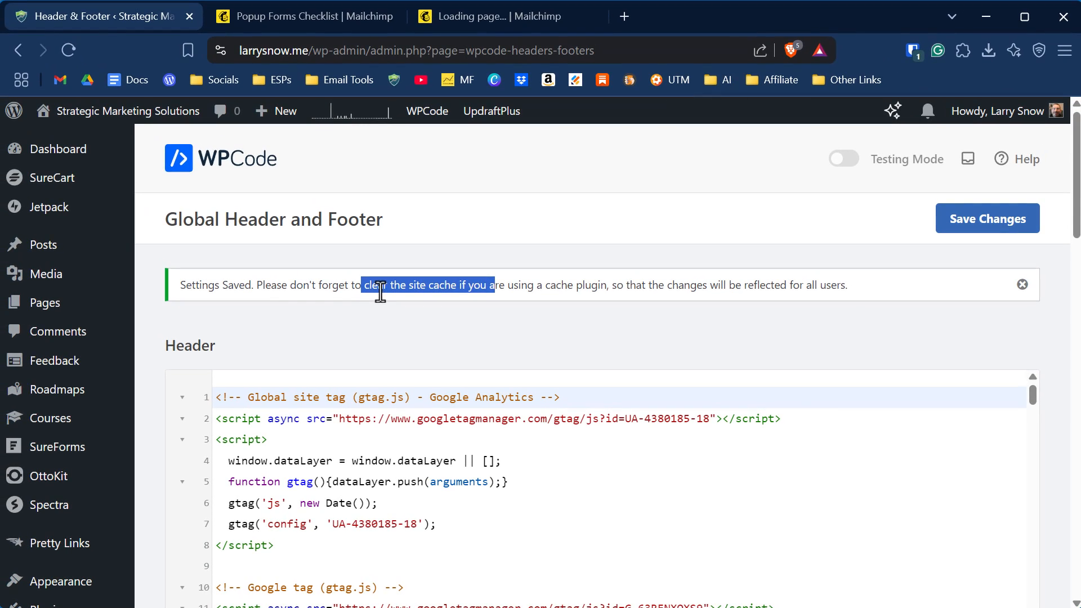
pyautogui.moveTo(50, 374)
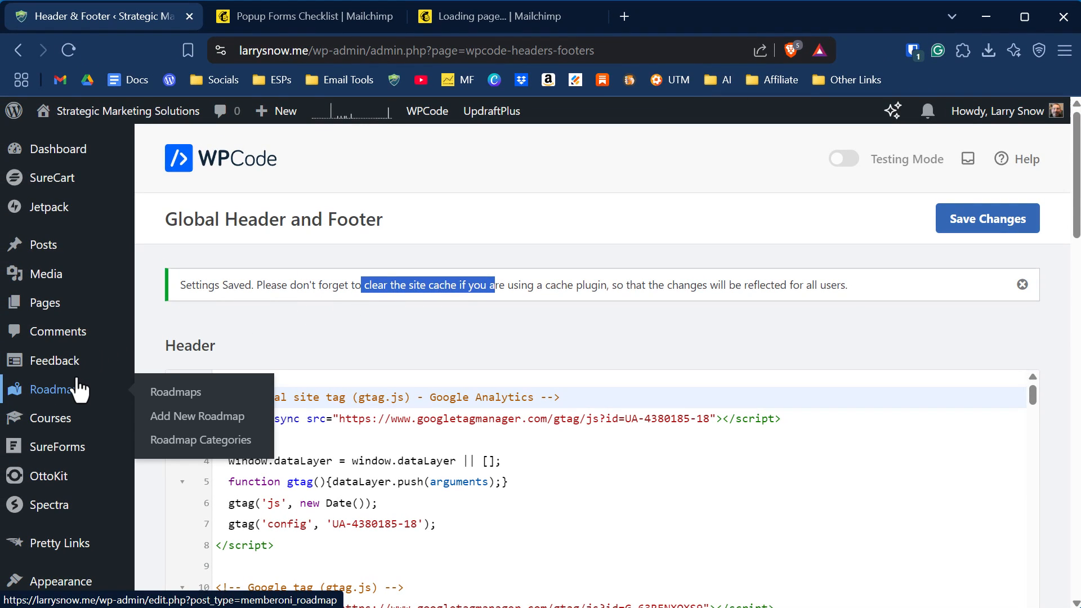
pyautogui.scroll(-1, 77, 389)
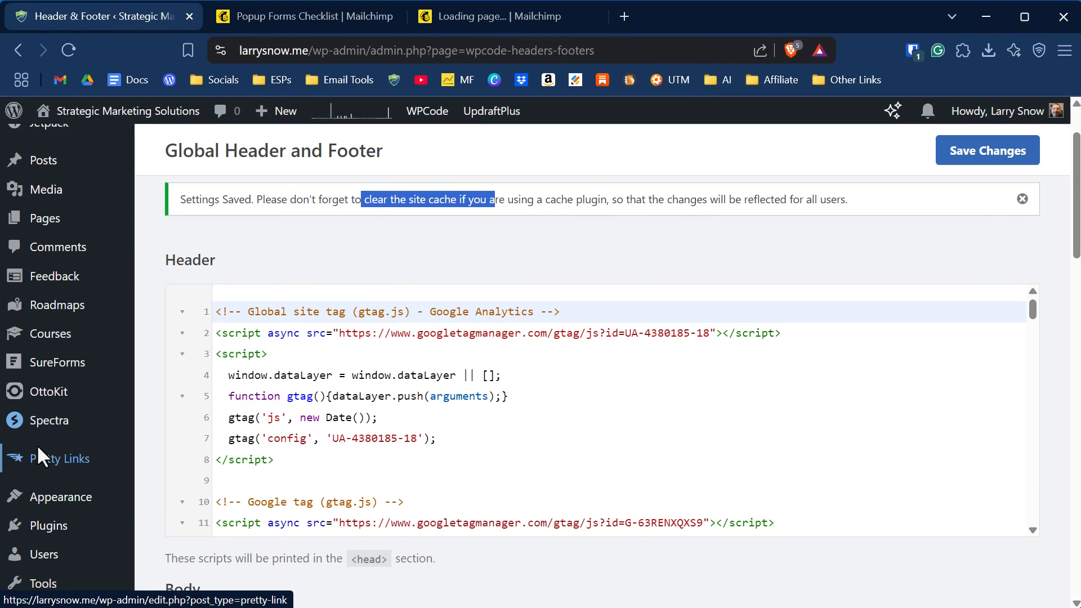
pyautogui.moveTo(68, 505)
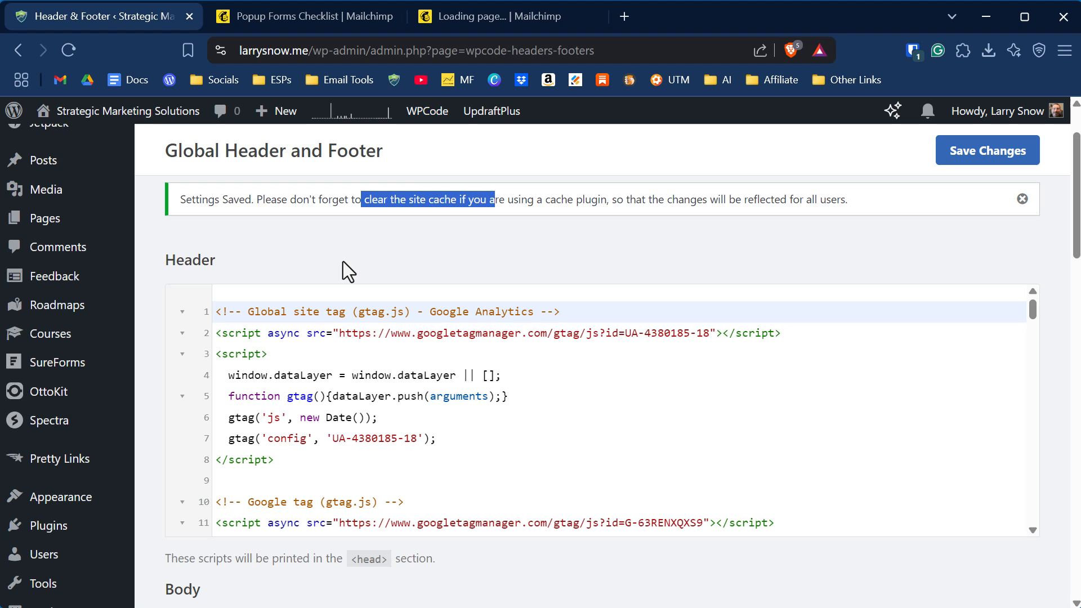
# Check the connected sites in Mailchimp's Popup Forms Settings and select the WordPress website as the Free Marketing eBook form's site
pyautogui.click(469, 16)
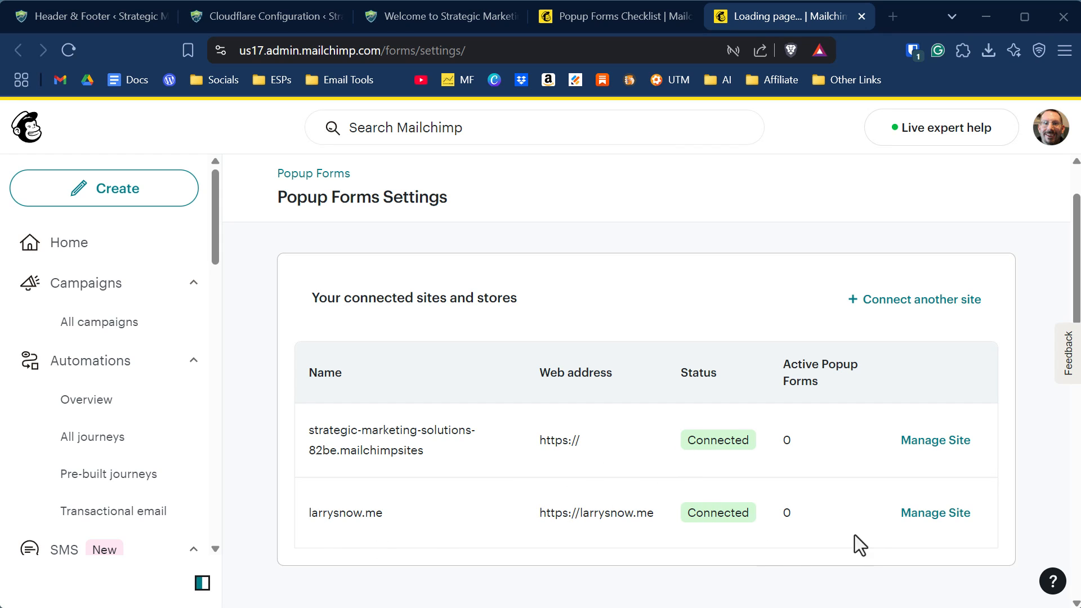
pyautogui.scroll(-2, 855, 535)
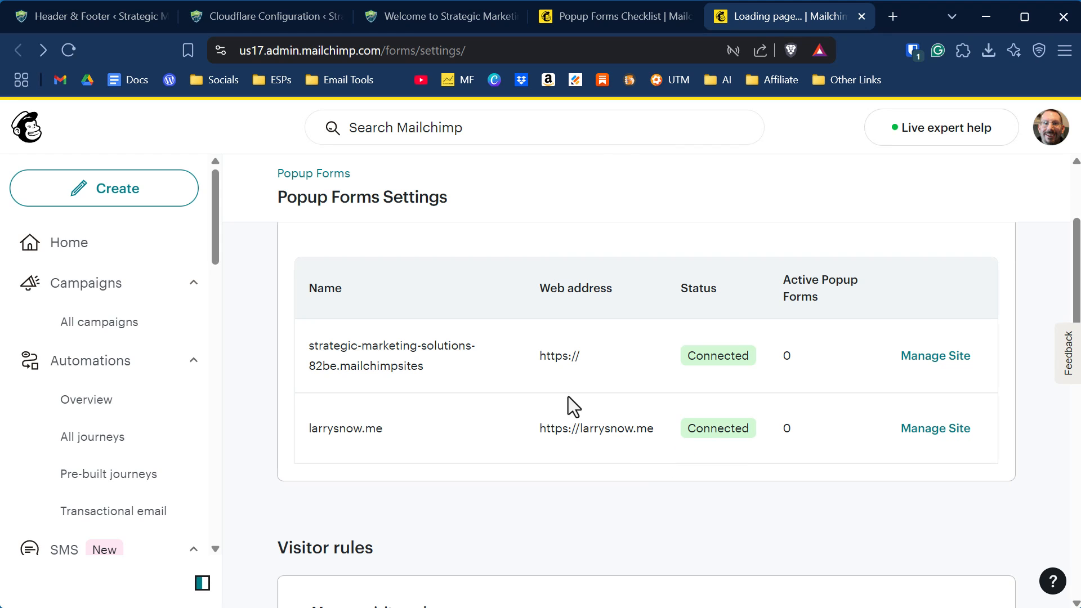
pyautogui.click(630, 17)
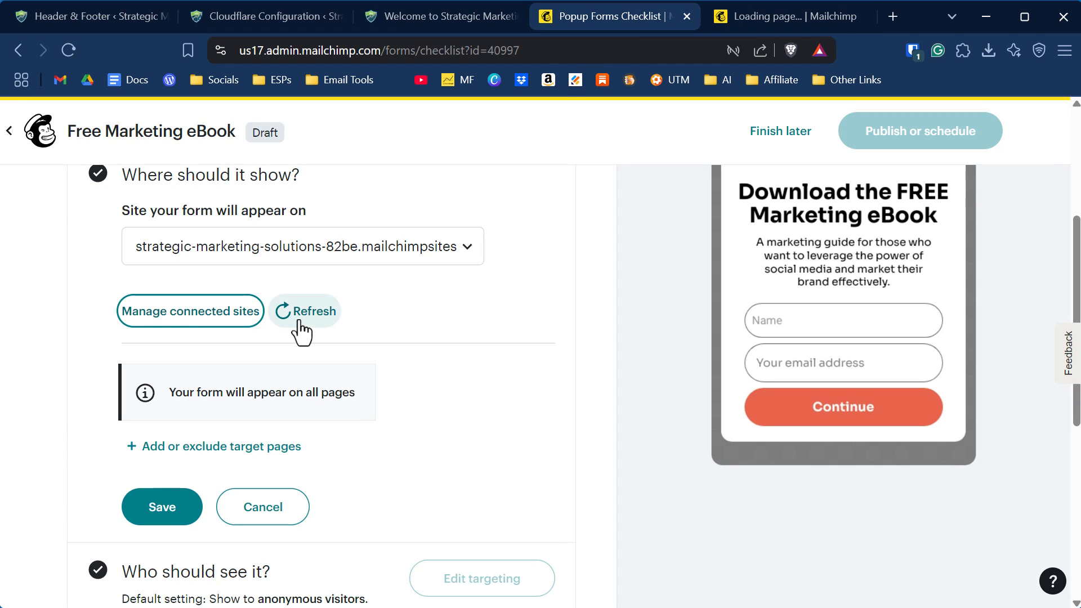
pyautogui.click(520, 312)
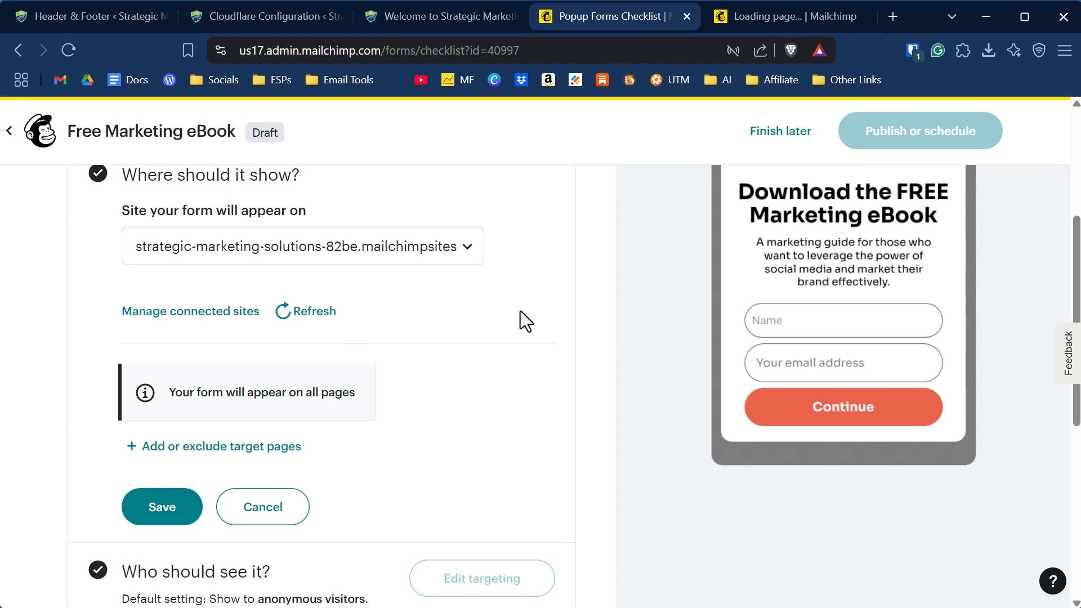
pyautogui.click(468, 247)
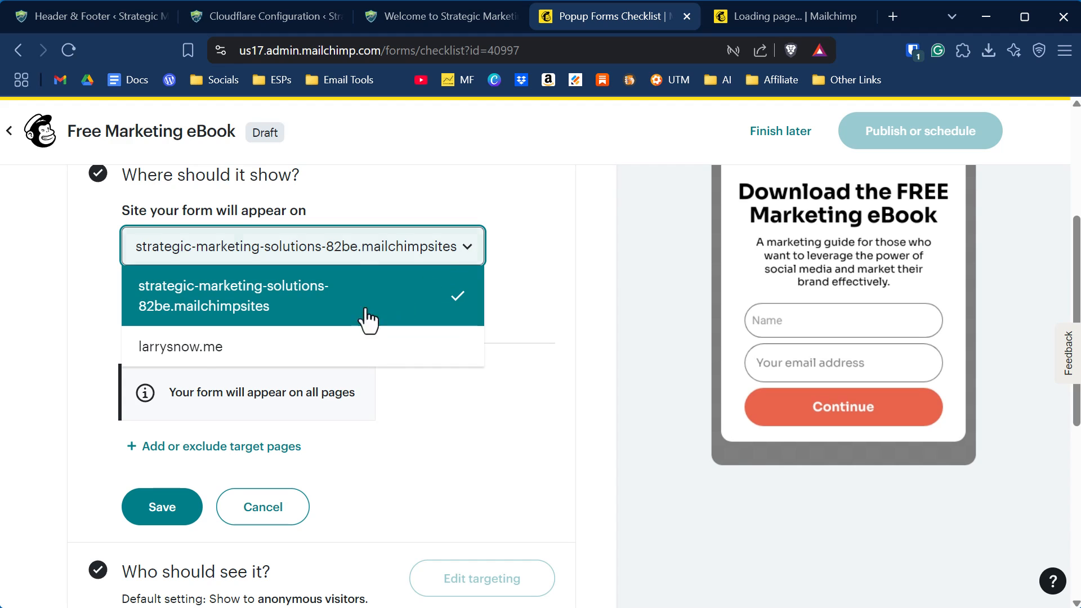
pyautogui.click(225, 349)
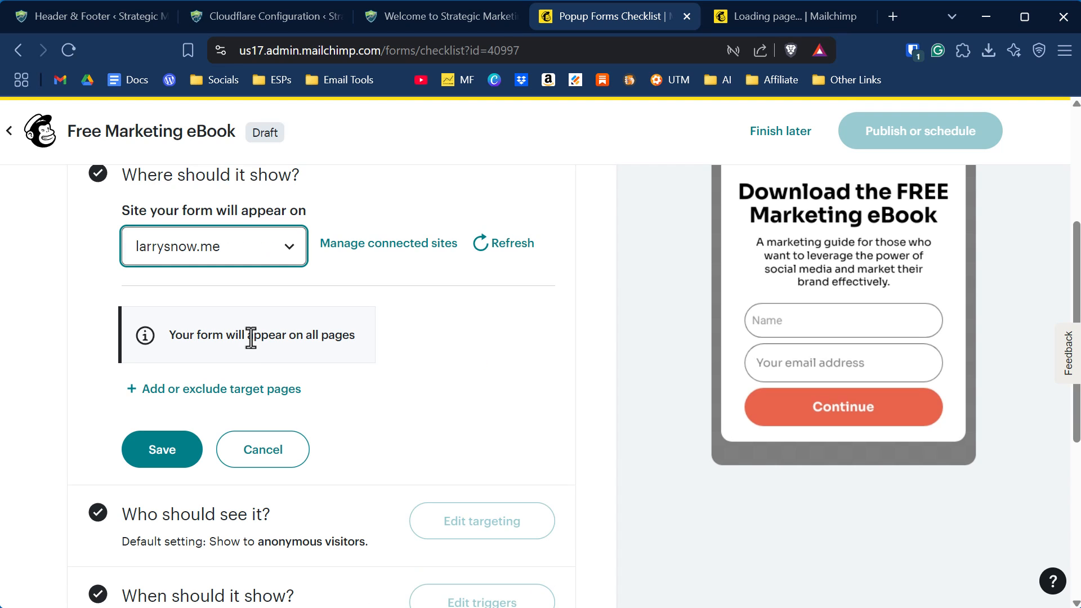
pyautogui.click(478, 331)
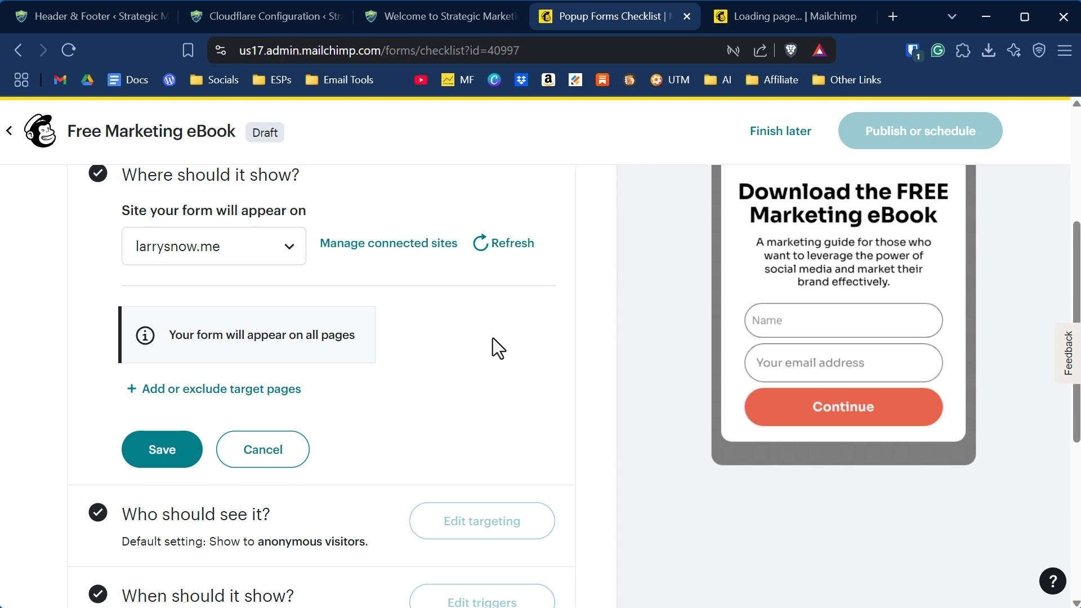
# Add a target page condition under the form's "Where should it show?" settings
pyautogui.scroll(3, 494, 339)
pyautogui.scroll(-5, 563, 323)
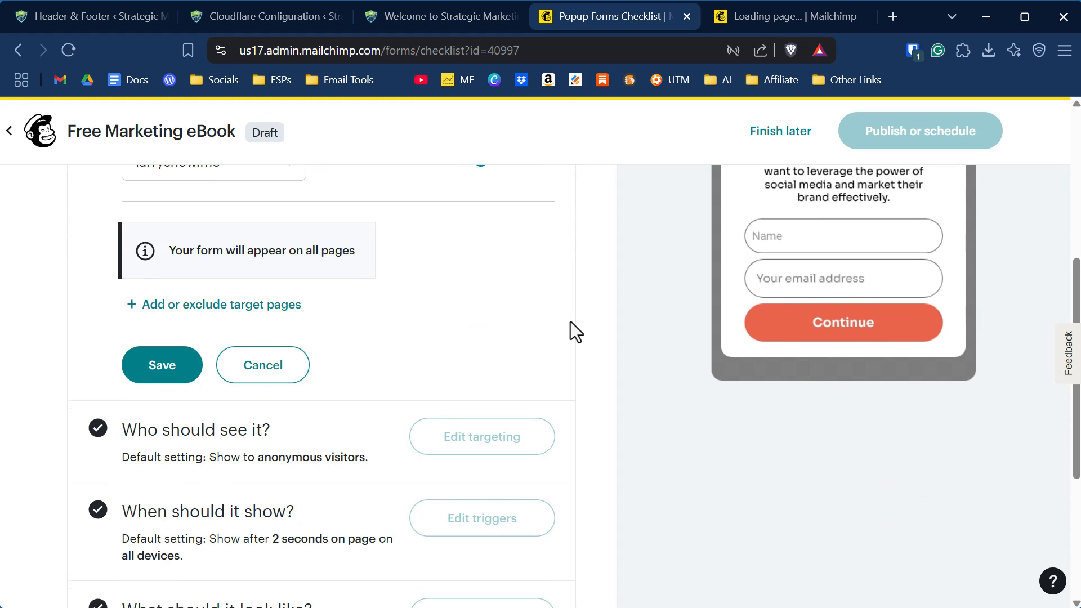
pyautogui.scroll(3, 359, 337)
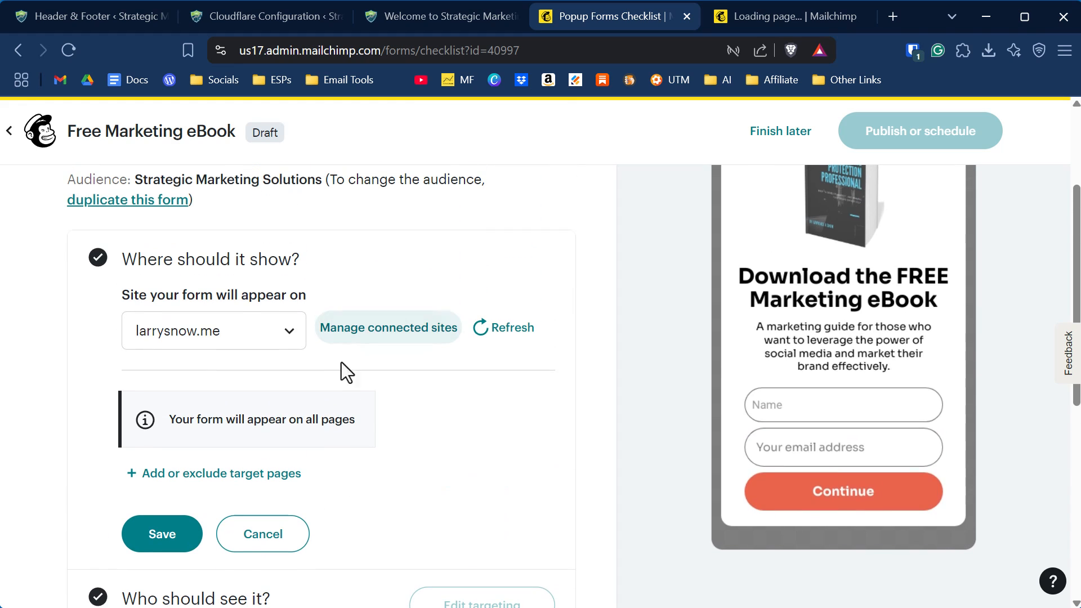
pyautogui.click(223, 487)
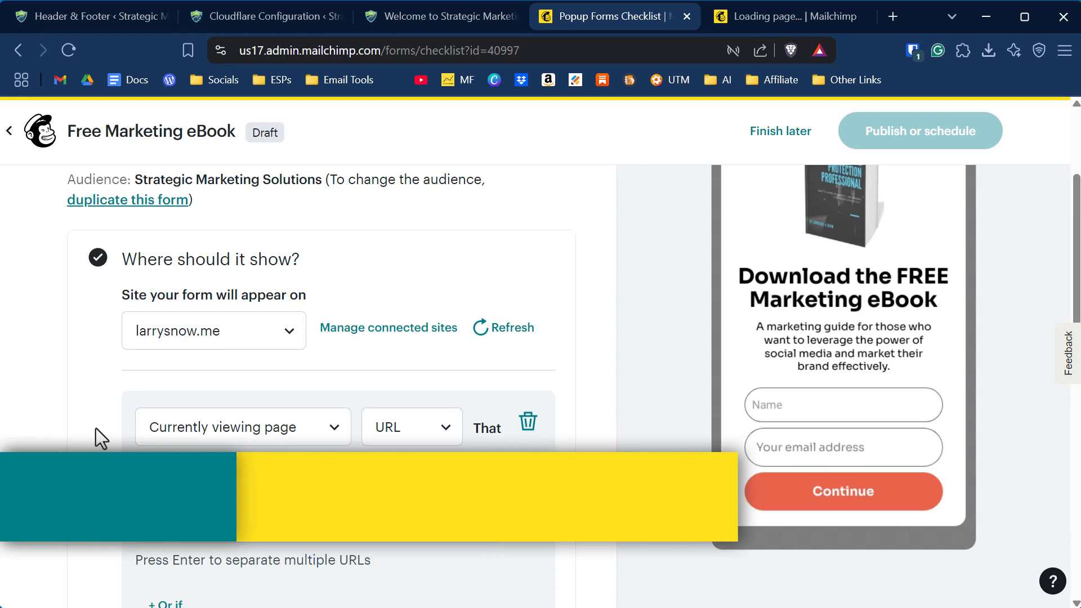
# Look through the target page condition's choices for page viewing, matching type, and URL or URL path
pyautogui.scroll(-2, 97, 434)
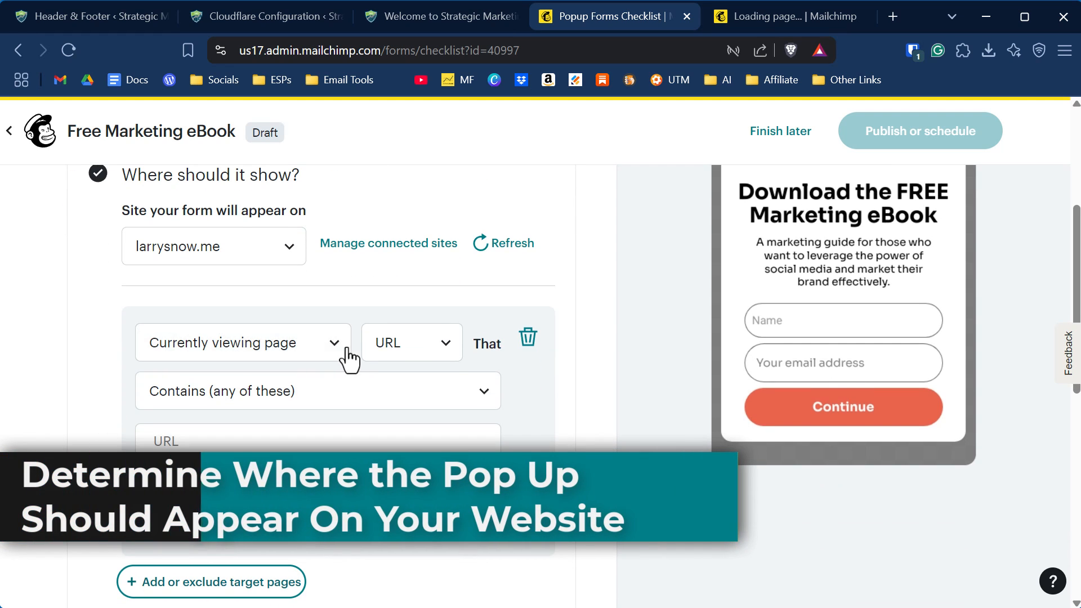
pyautogui.click(324, 349)
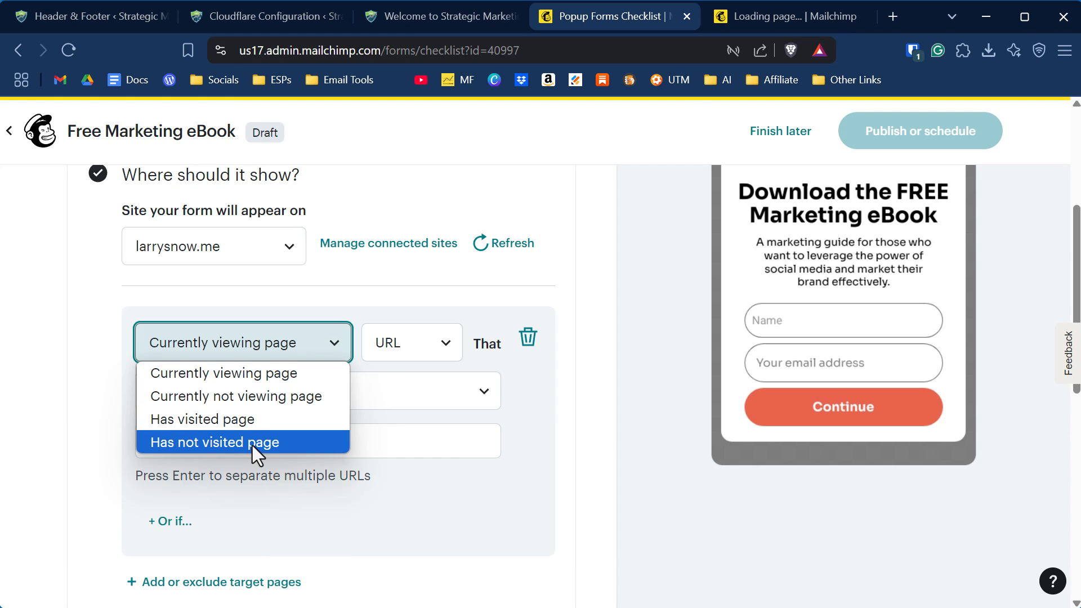
pyautogui.click(255, 463)
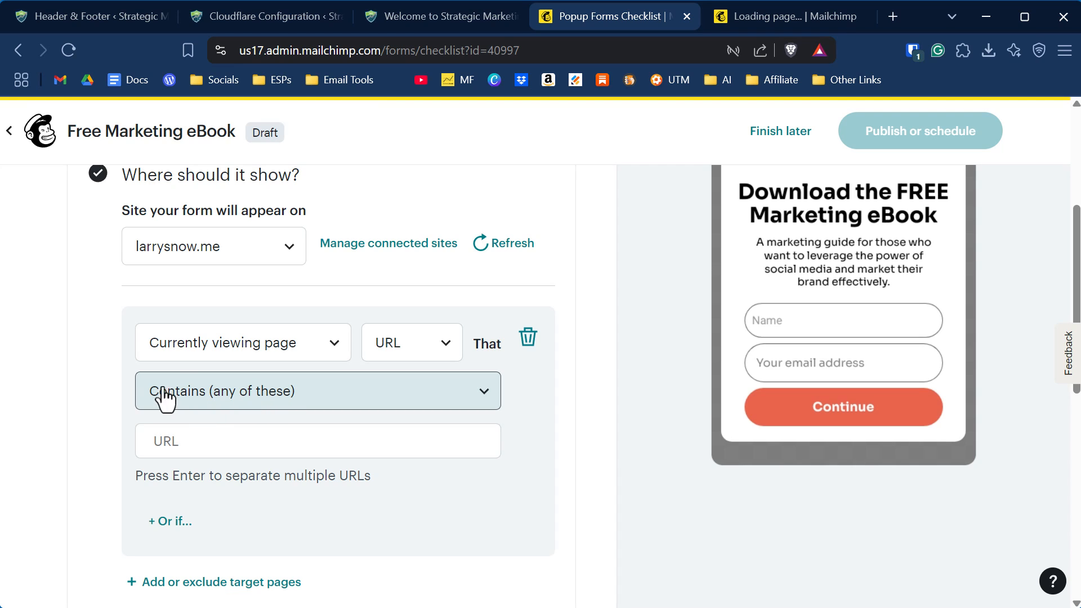
pyautogui.click(321, 405)
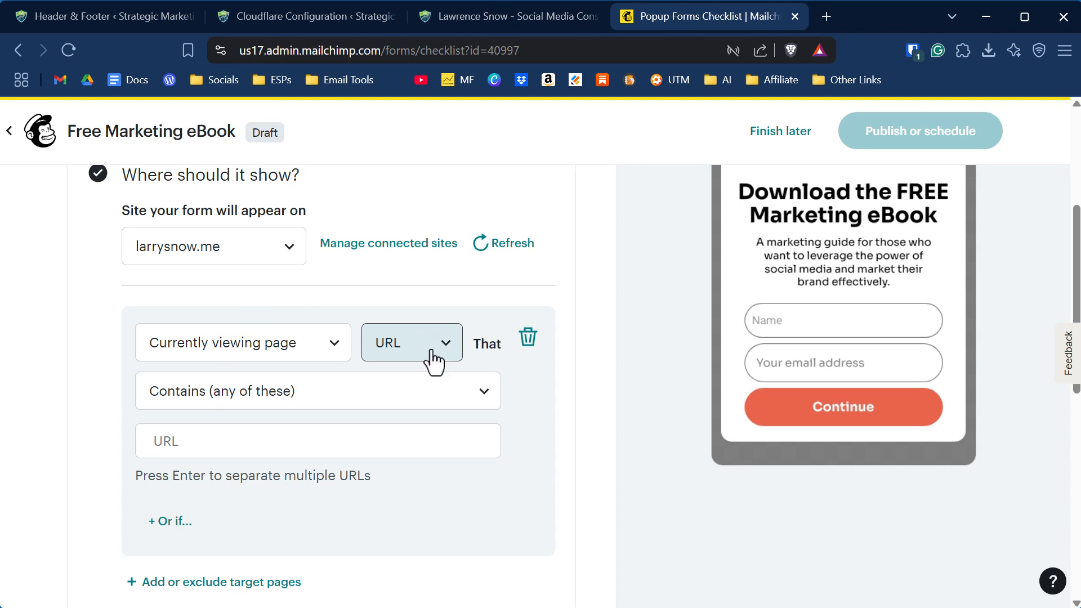
pyautogui.click(449, 355)
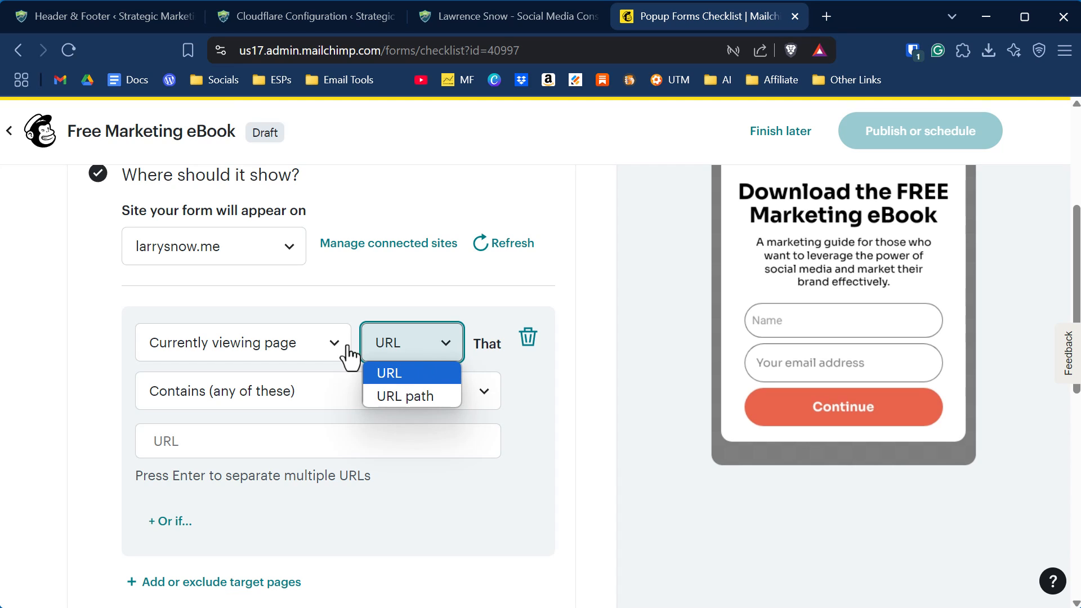
pyautogui.click(361, 295)
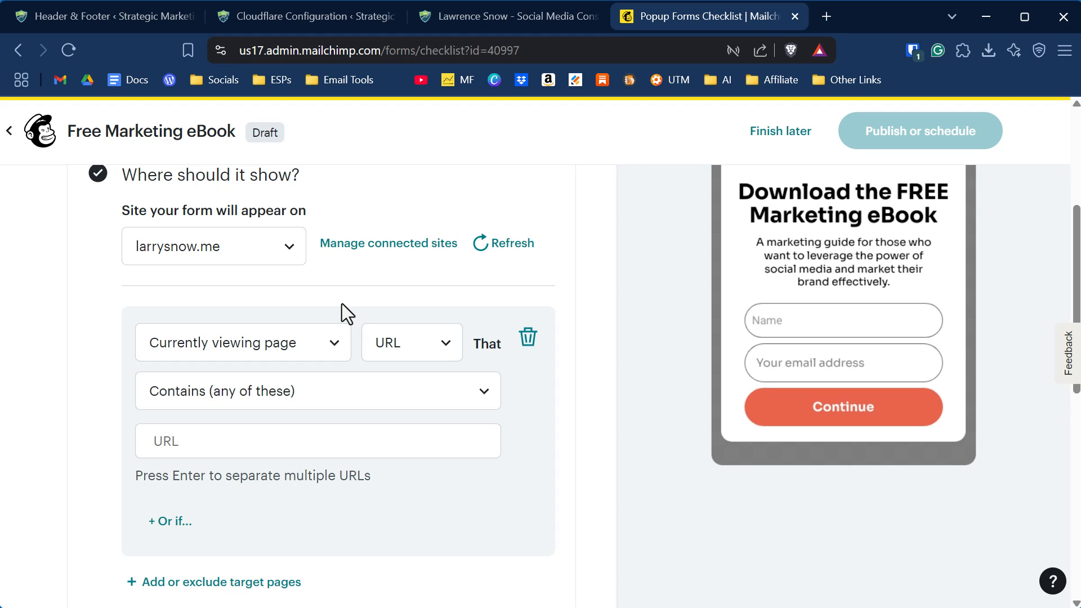
# Set the target page condition to URLs containing /about and save the form's site settings
pyautogui.scroll(-2, 342, 303)
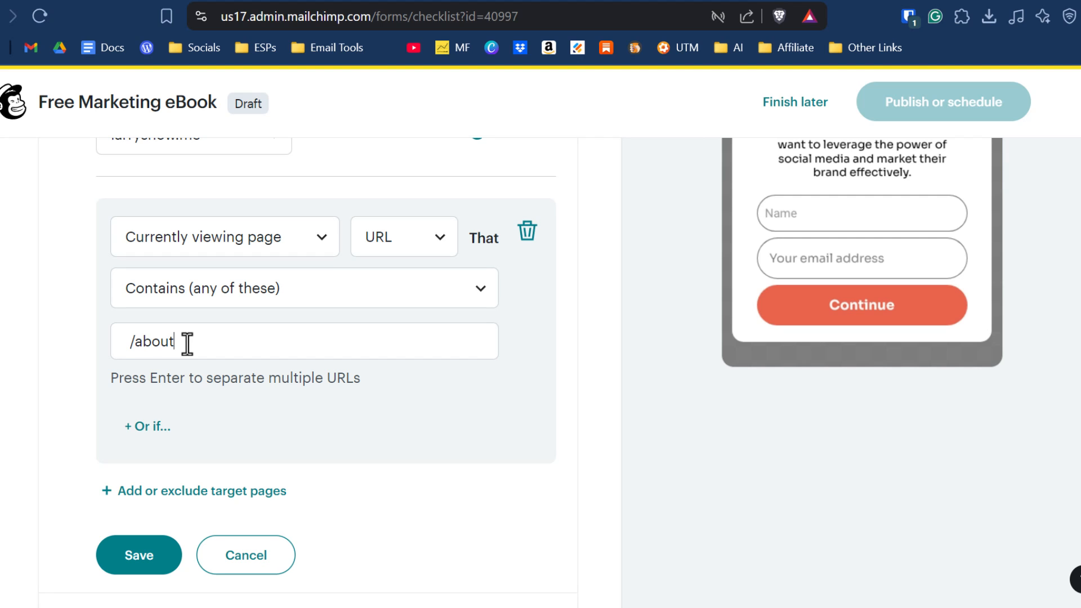
pyautogui.press('Return')
pyautogui.click(145, 588)
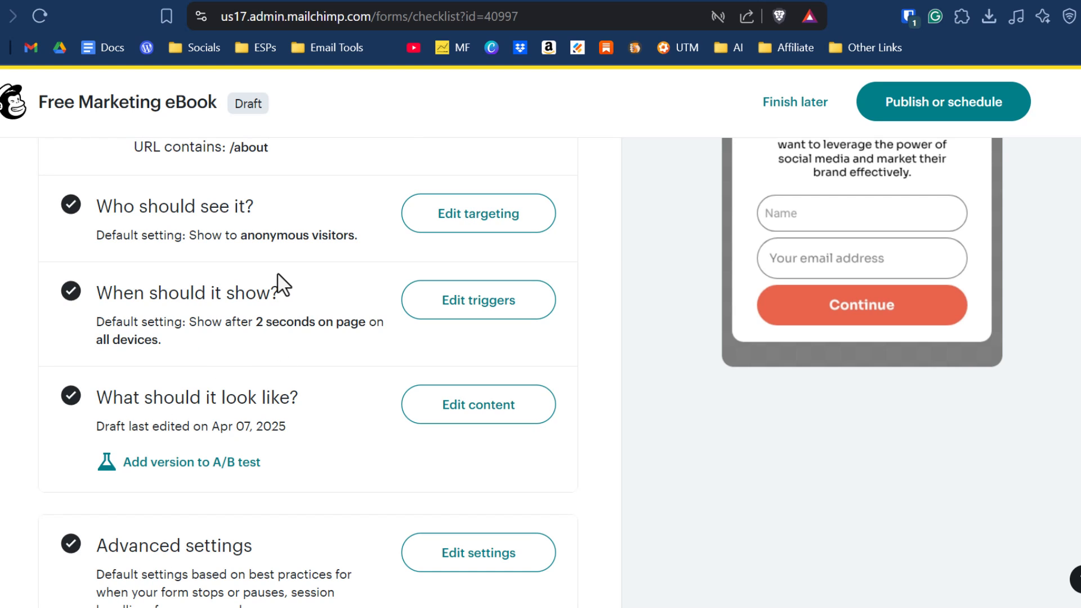
# Set the visitor rule under the form's "Who should see it?" targeting to All Visitors
pyautogui.scroll(1, 253, 316)
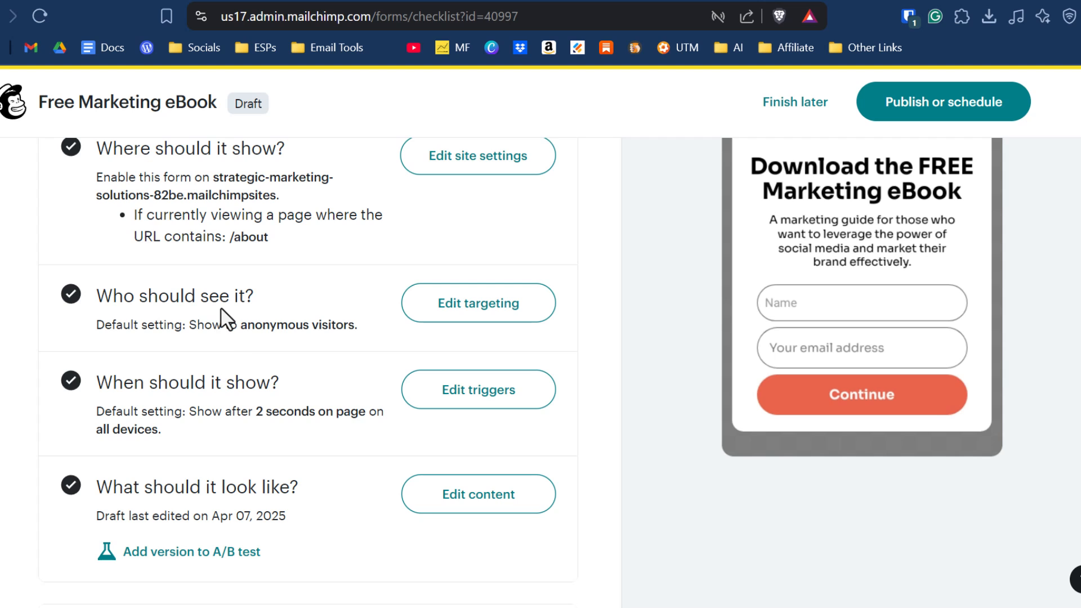
pyautogui.click(448, 307)
pyautogui.scroll(-1, 459, 314)
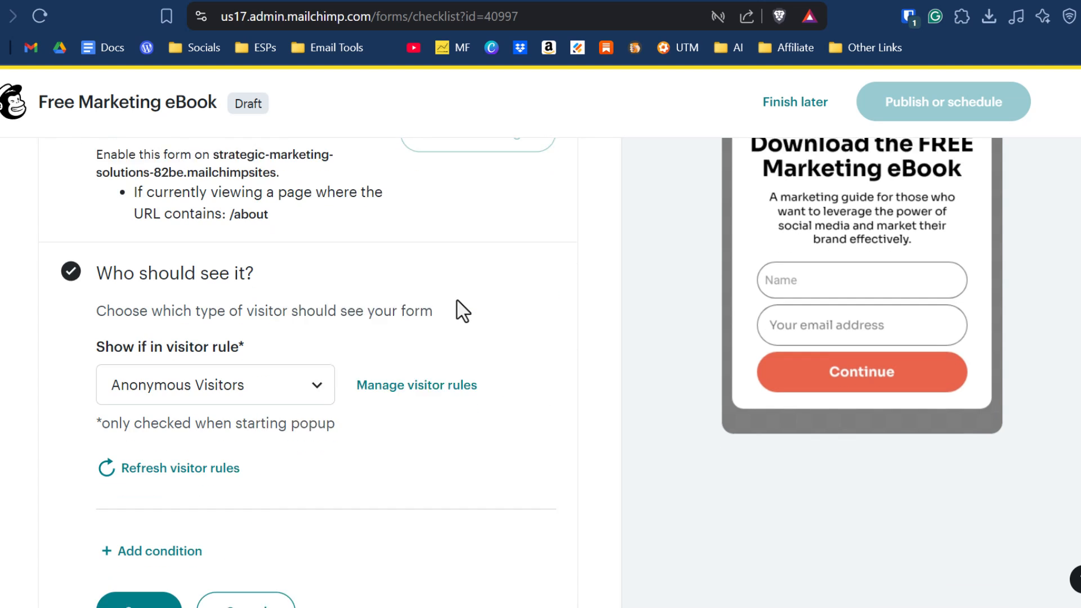
pyautogui.click(237, 319)
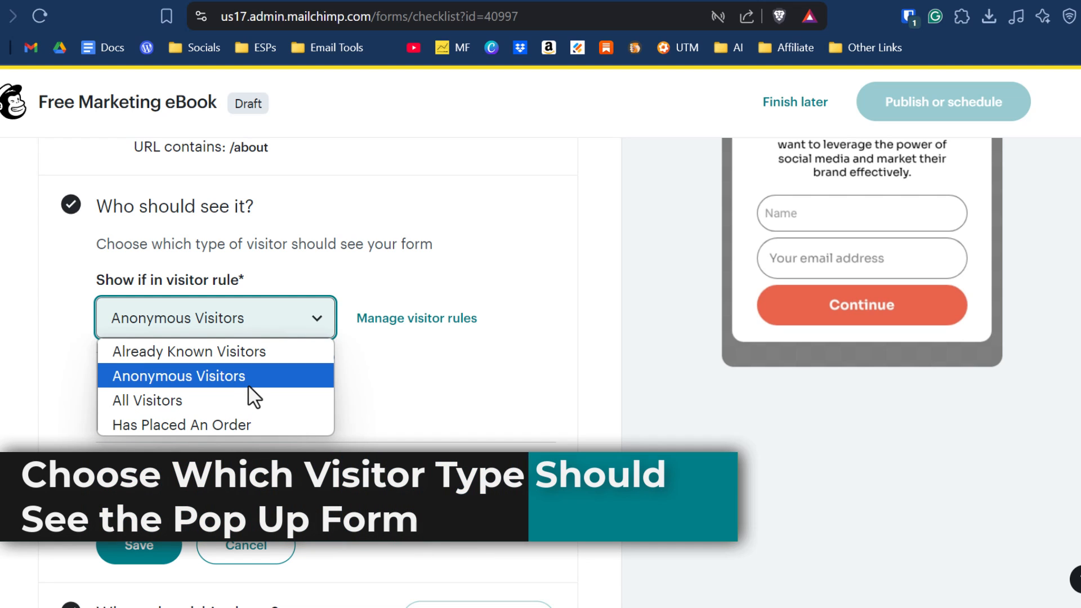
pyautogui.click(209, 401)
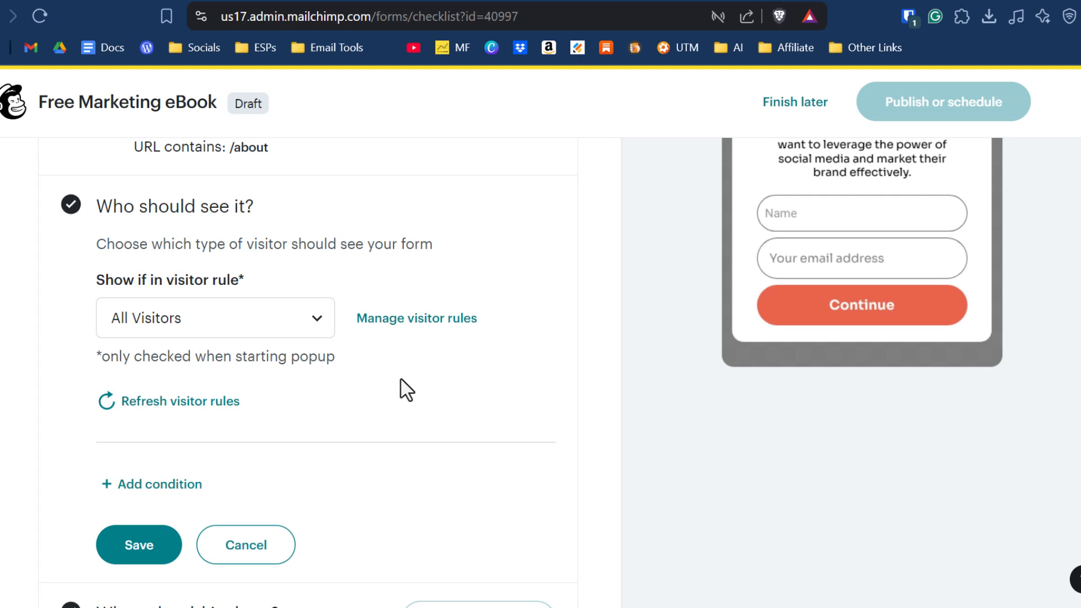
# Add a condition to the visitor targeting and look through the sources offered for Traffic source
pyautogui.click(180, 493)
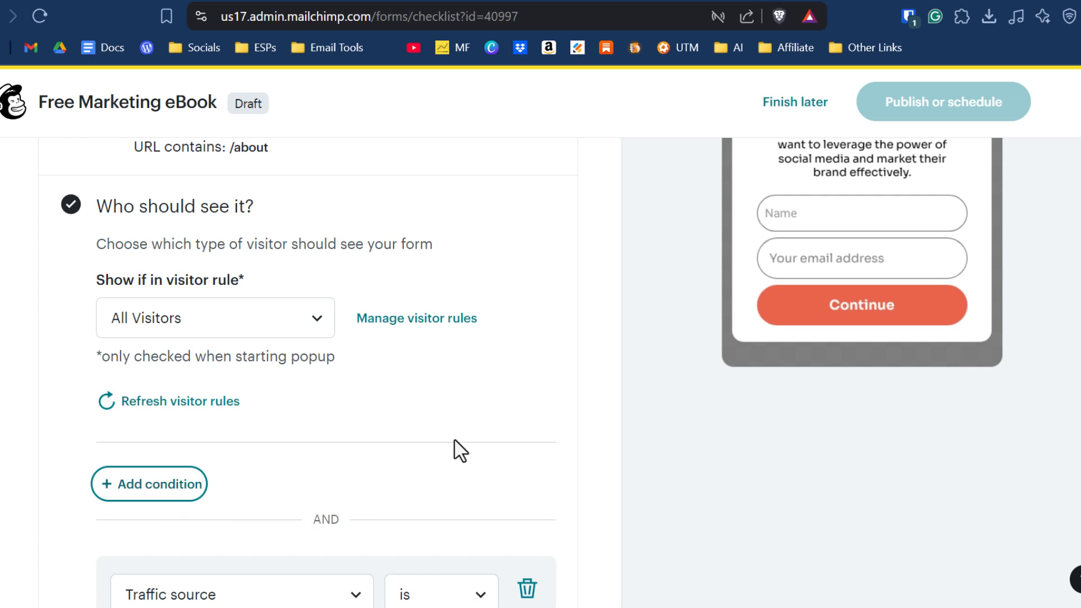
pyautogui.scroll(-3, 417, 406)
pyautogui.scroll(-1, 375, 364)
pyautogui.click(357, 328)
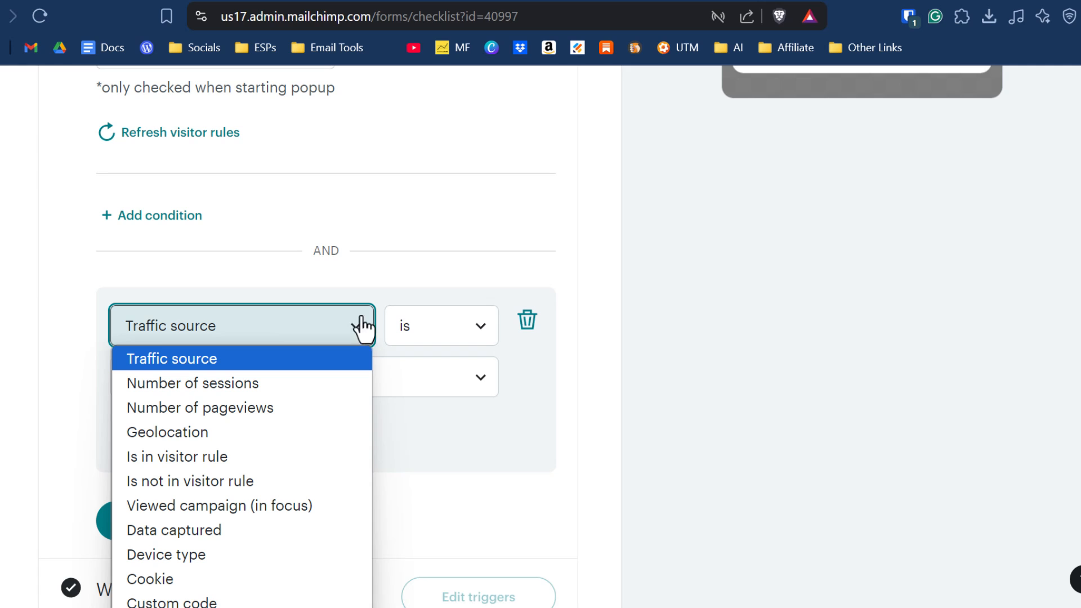
pyautogui.click(381, 280)
pyautogui.click(316, 389)
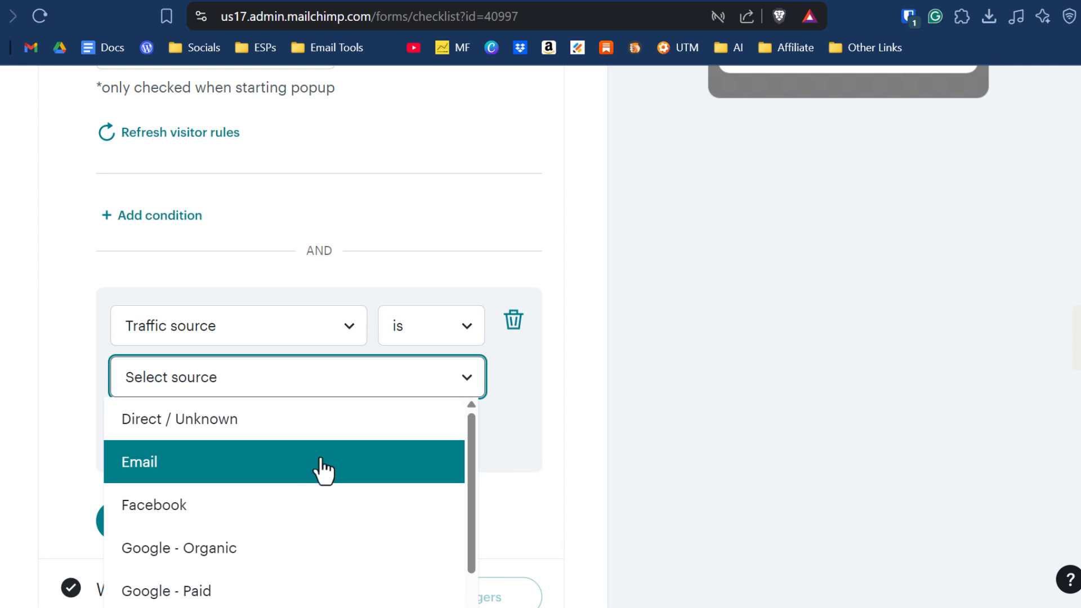
pyautogui.scroll(-2, 309, 494)
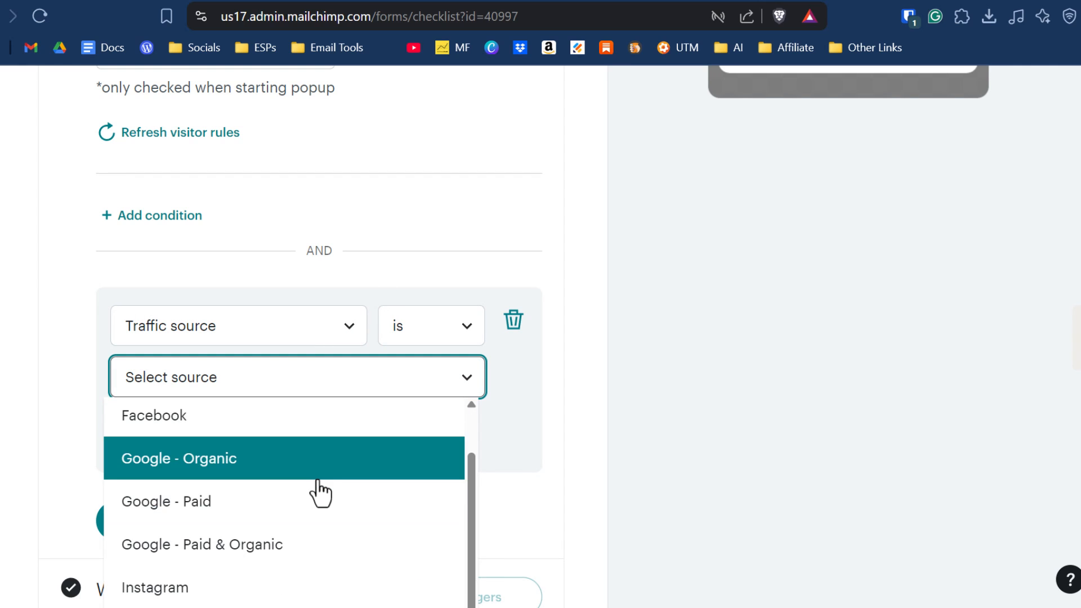
pyautogui.scroll(-2, 319, 493)
pyautogui.scroll(-2, 333, 488)
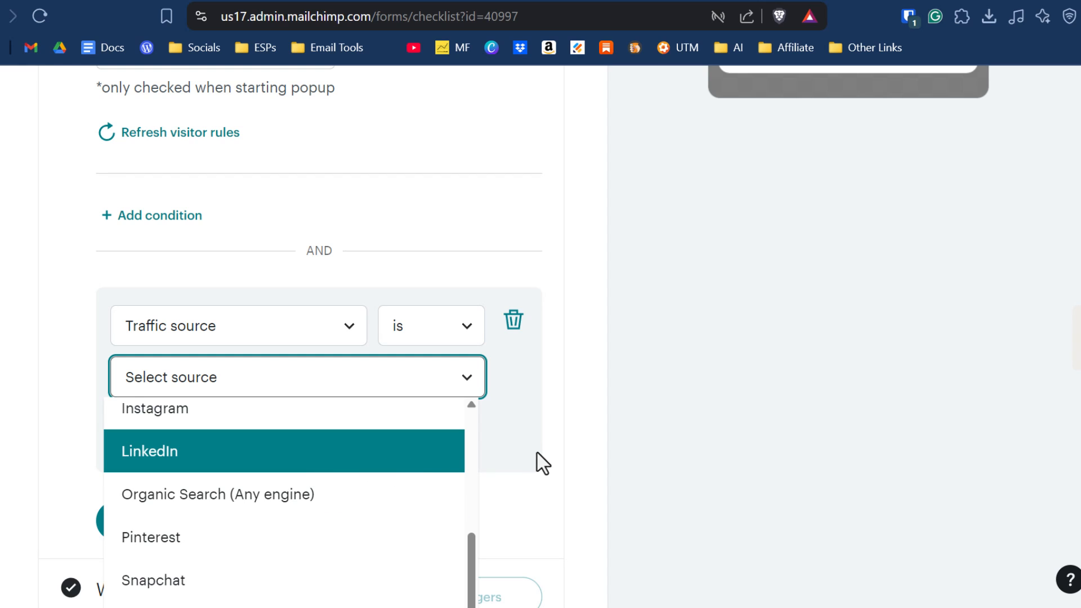
pyautogui.click(560, 437)
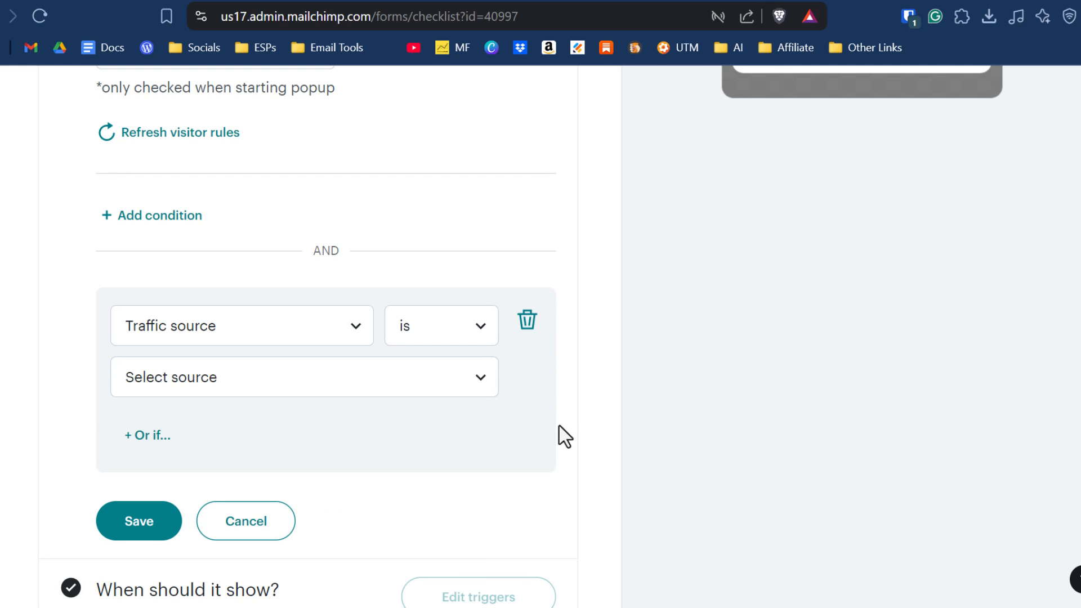
# Look through the condition types available for the added visitor condition, such as sessions, pageviews, geolocation and device type
pyautogui.scroll(1, 565, 437)
pyautogui.scroll(1, 565, 437)
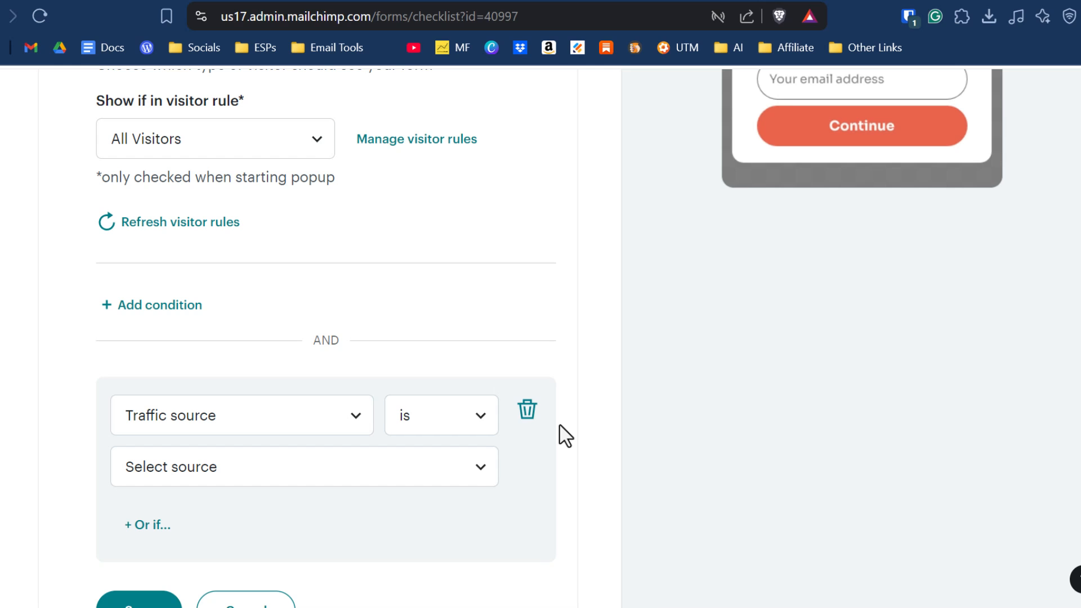
pyautogui.click(346, 435)
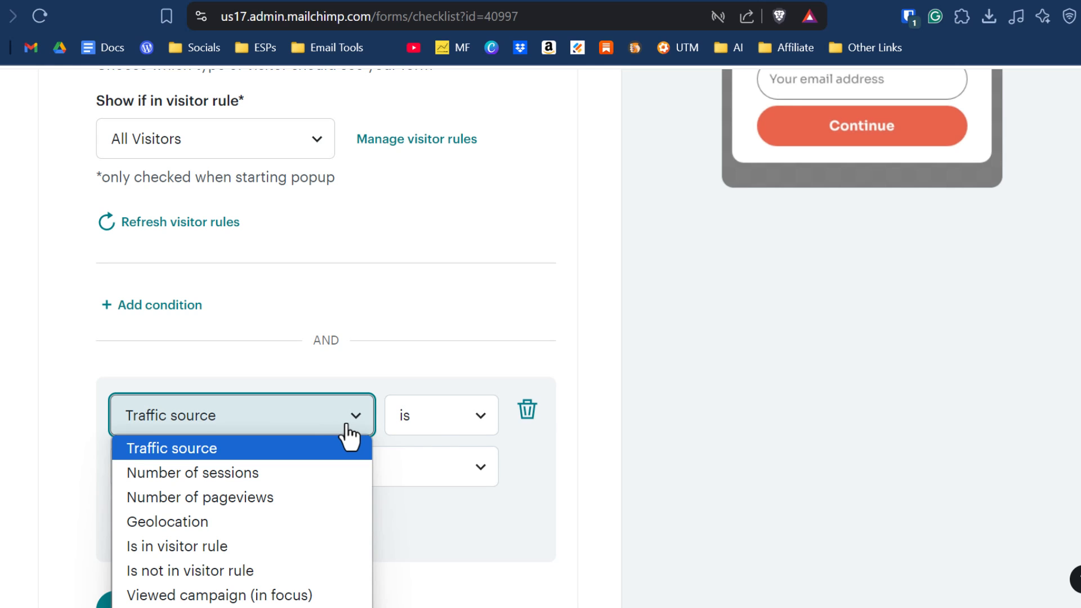
pyautogui.scroll(-2, 338, 416)
pyautogui.click(313, 338)
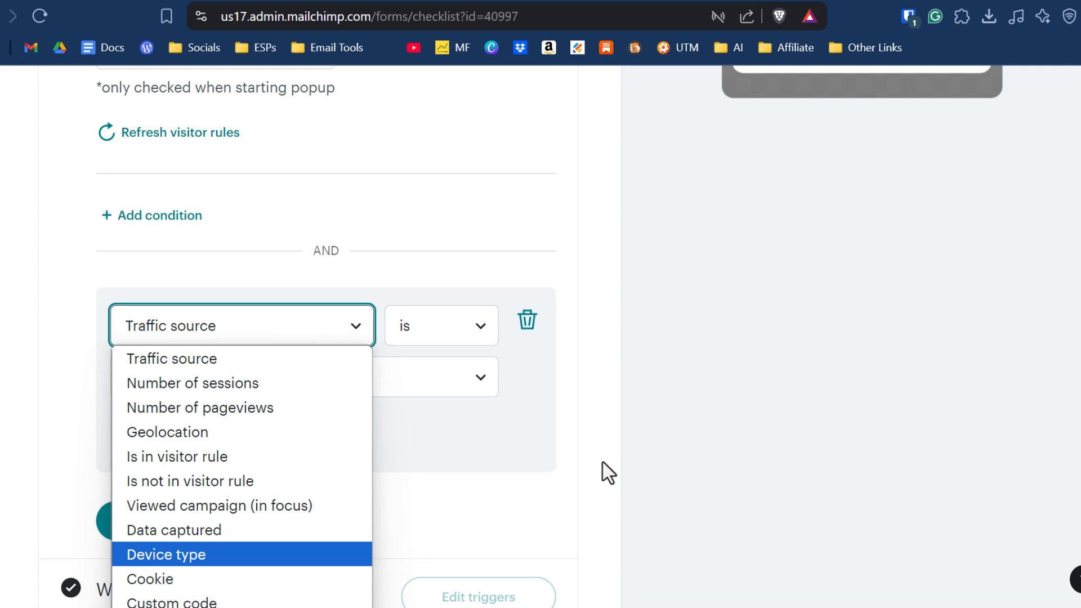
# Remove the Traffic source condition and save the visitor targeting
pyautogui.scroll(4, 526, 401)
pyautogui.scroll(-2, 527, 401)
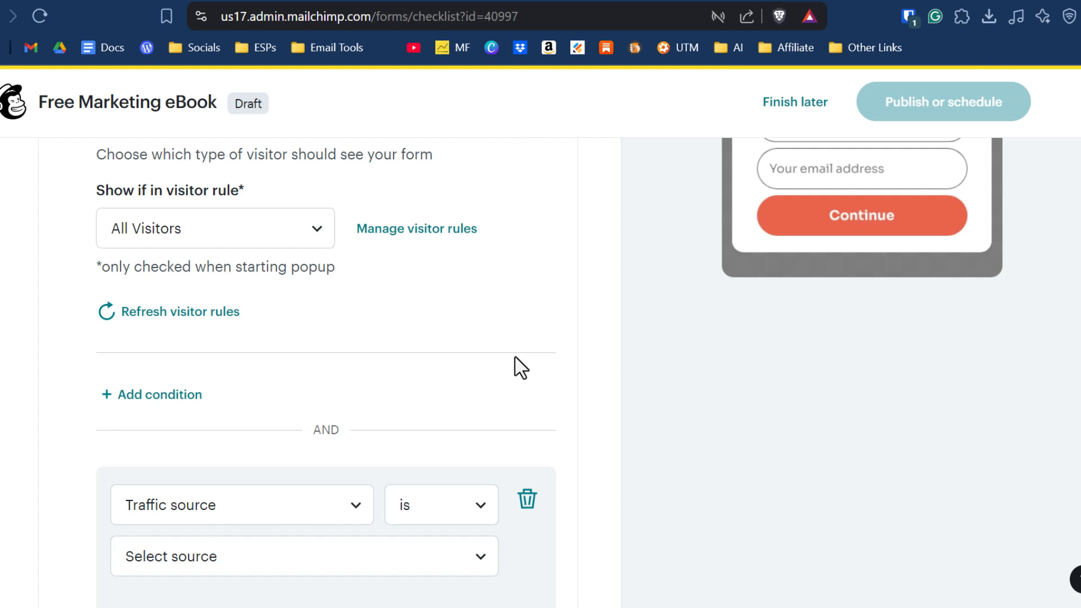
pyautogui.scroll(-4, 514, 366)
pyautogui.click(528, 321)
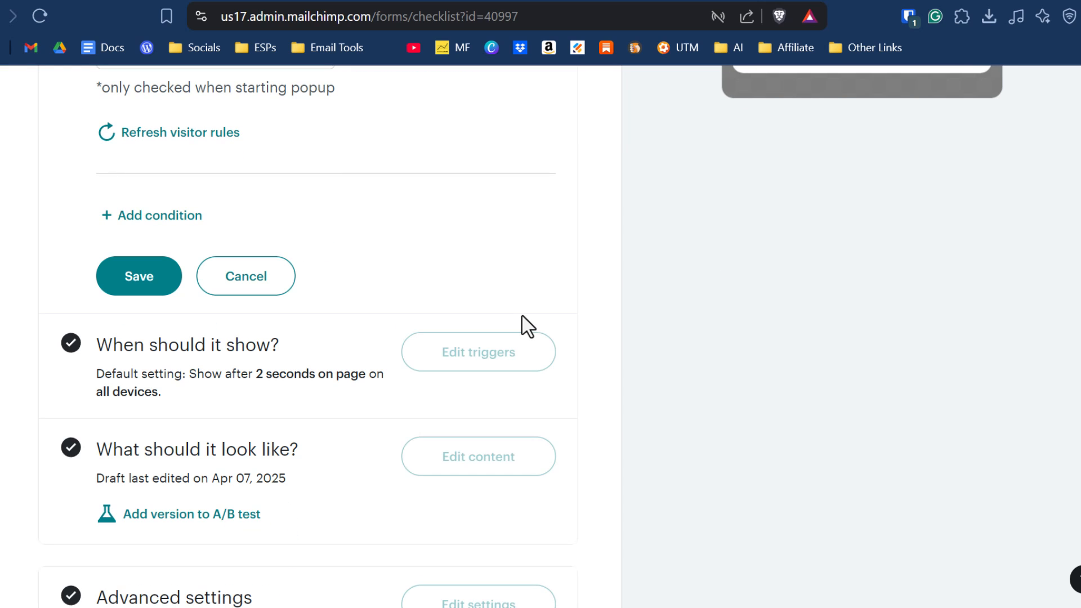
pyautogui.scroll(3, 526, 312)
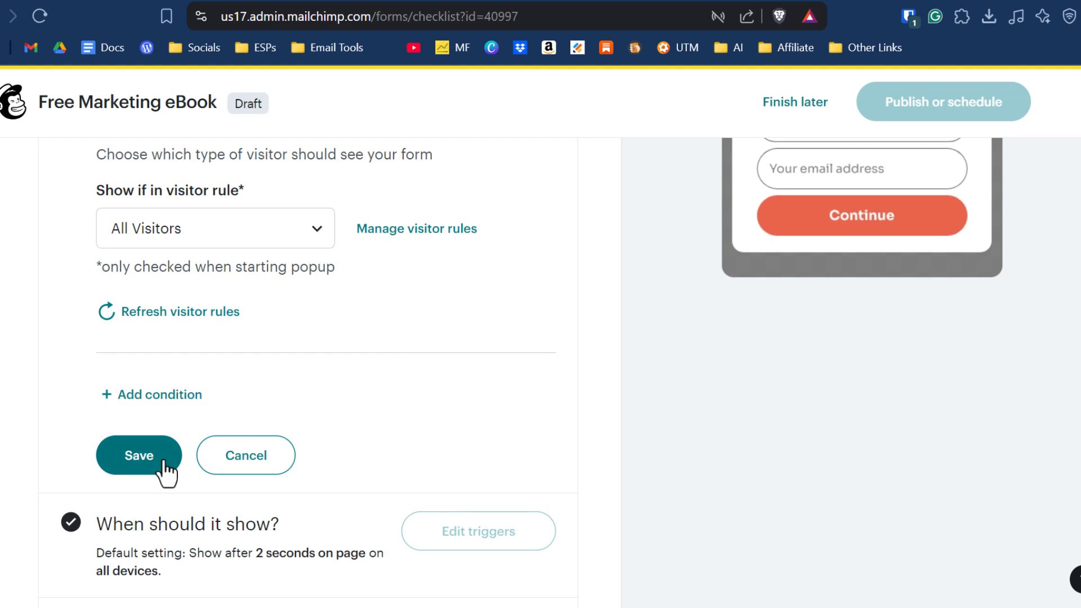
pyautogui.click(139, 455)
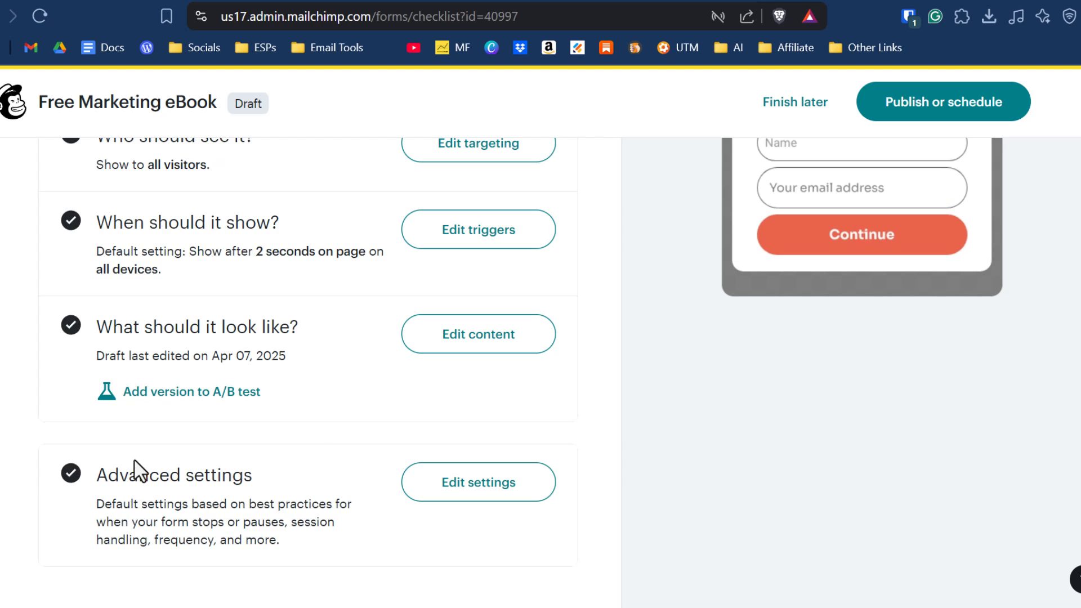
# Open the form's "When should it show?" triggers for editing and look through the available trigger types
pyautogui.scroll(1, 312, 418)
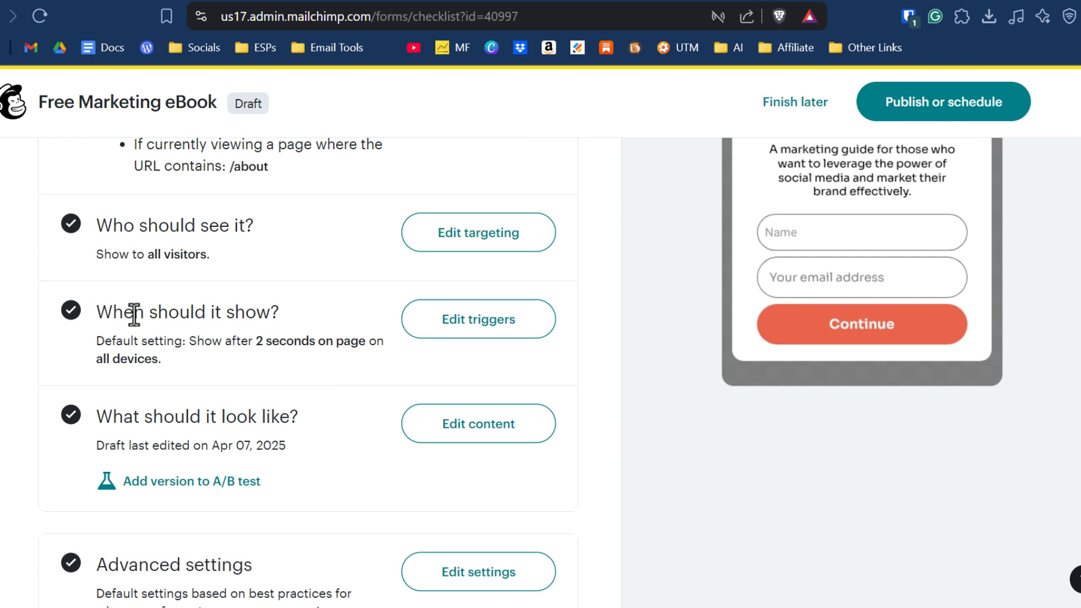
pyautogui.click(489, 332)
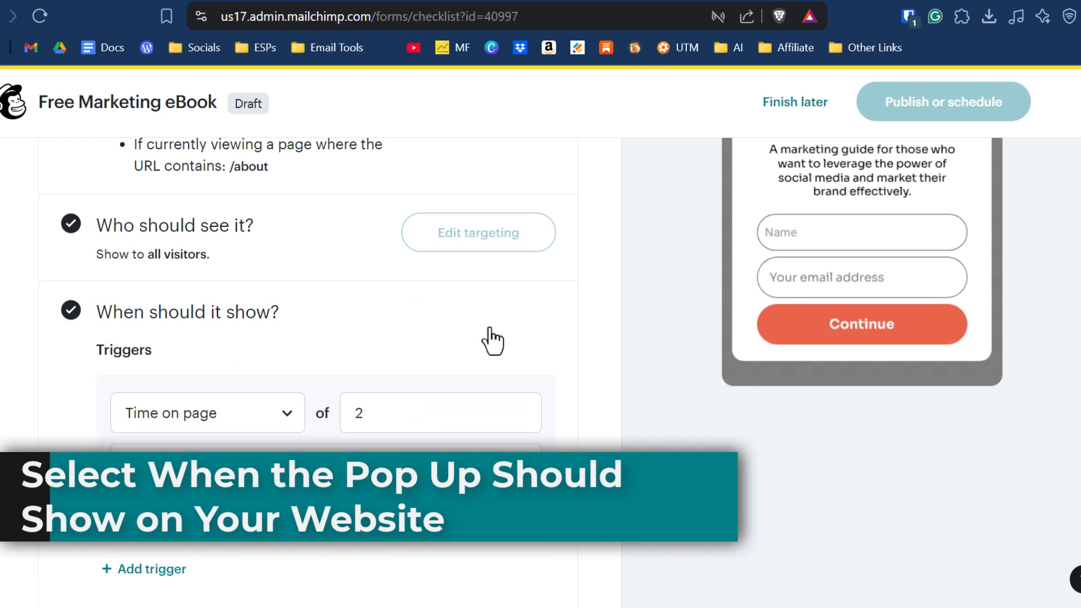
pyautogui.scroll(-2, 290, 343)
pyautogui.click(290, 342)
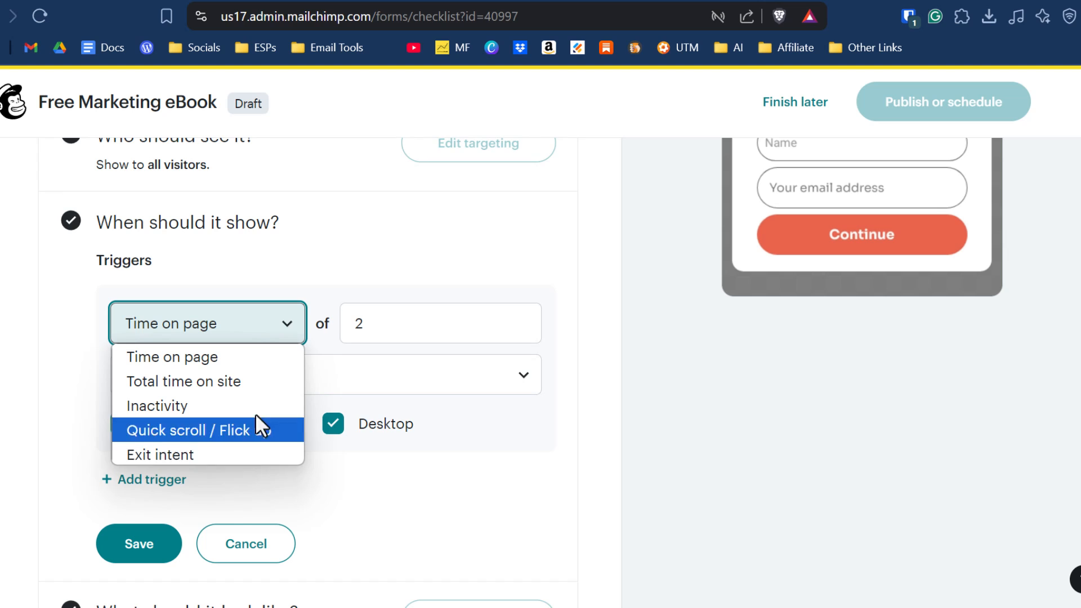
pyautogui.click(371, 261)
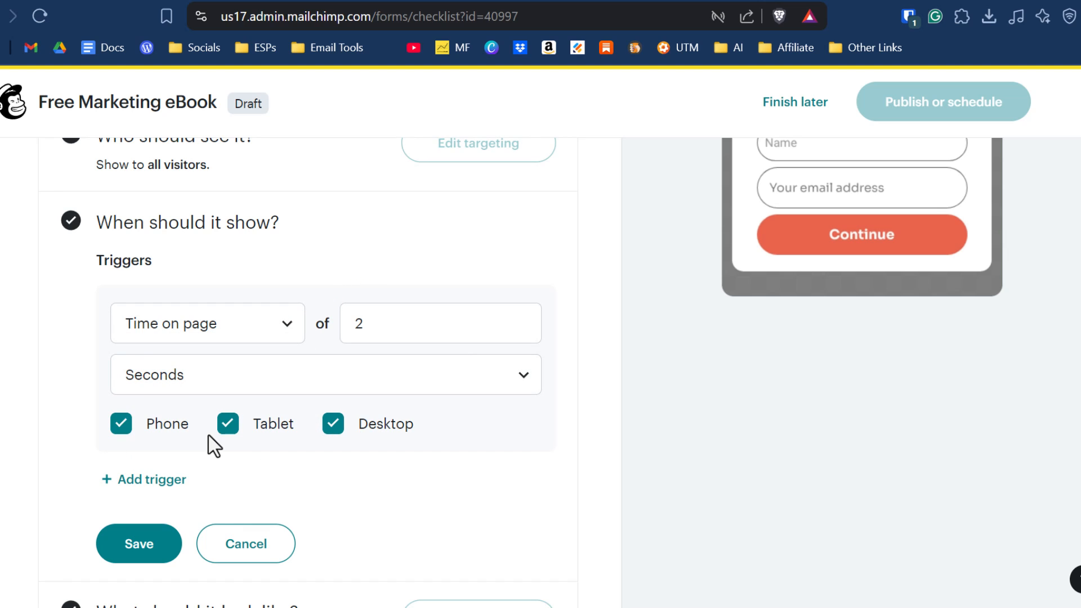
# Add a second trigger for exit intent on desktop, review it alongside the time on page trigger, and remove it again
pyautogui.click(173, 480)
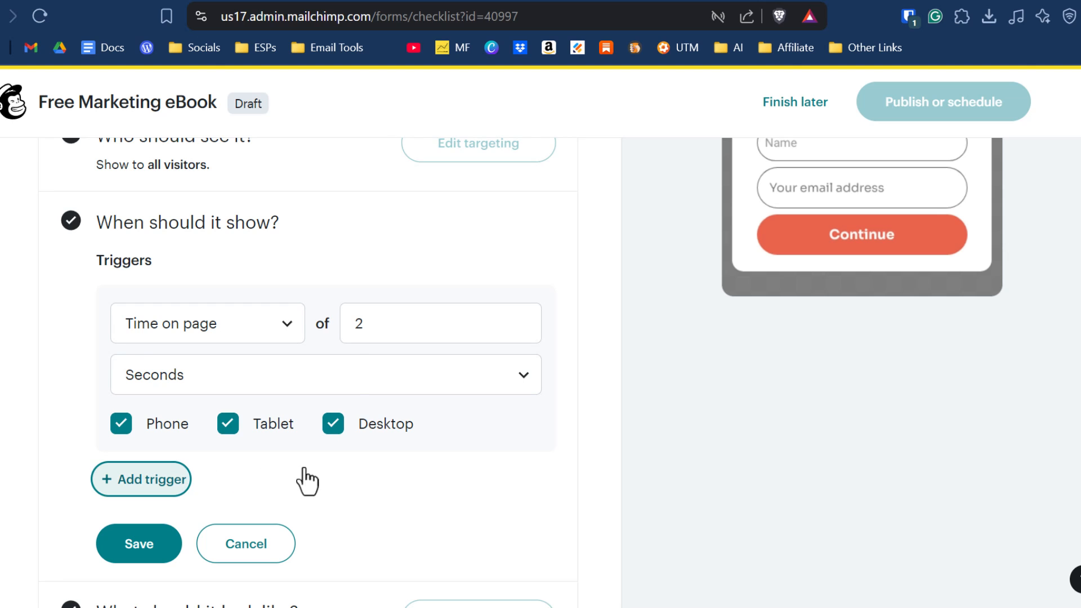
pyautogui.scroll(-3, 349, 469)
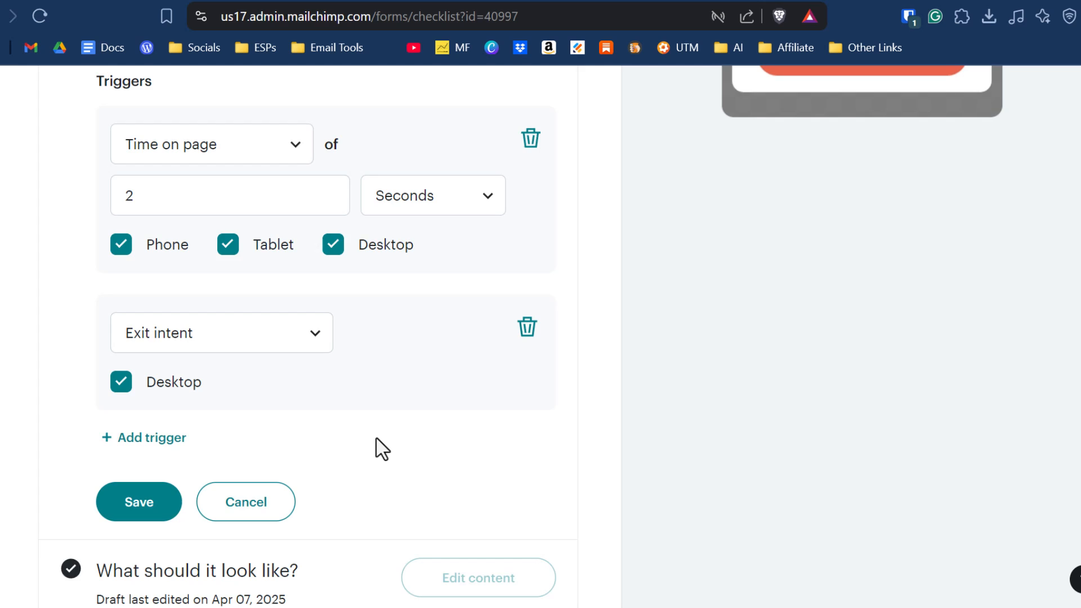
pyautogui.scroll(3, 380, 467)
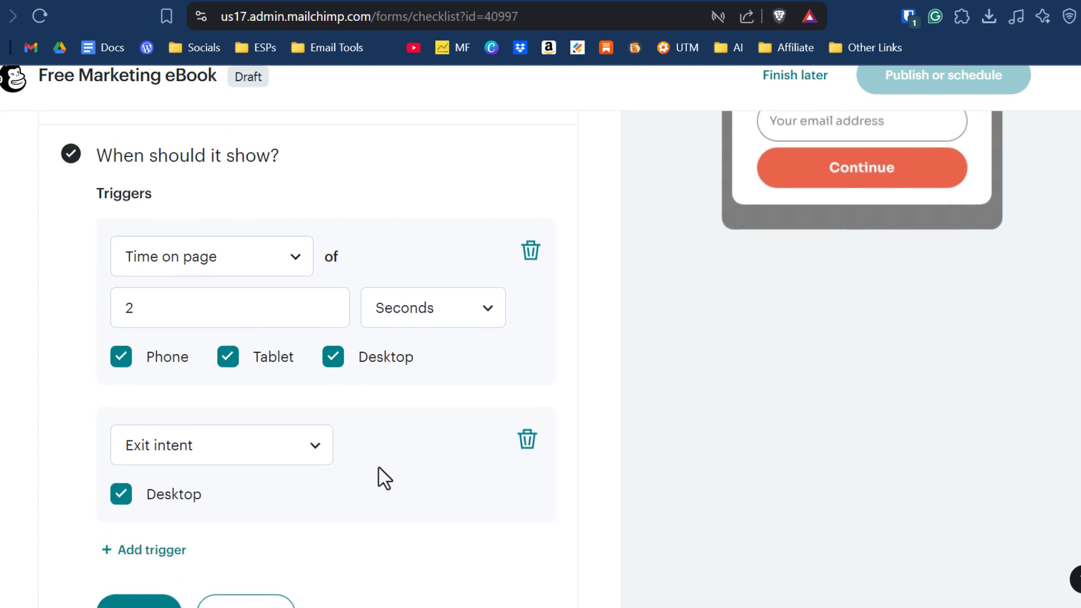
pyautogui.scroll(-1, 379, 476)
pyautogui.scroll(-1, 378, 482)
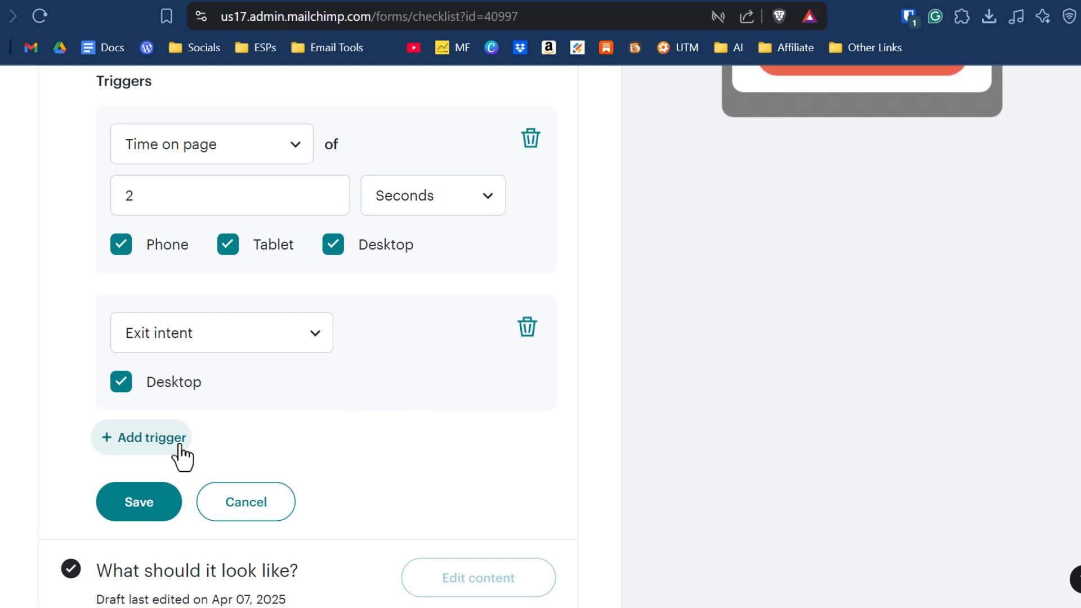
pyautogui.scroll(2, 455, 442)
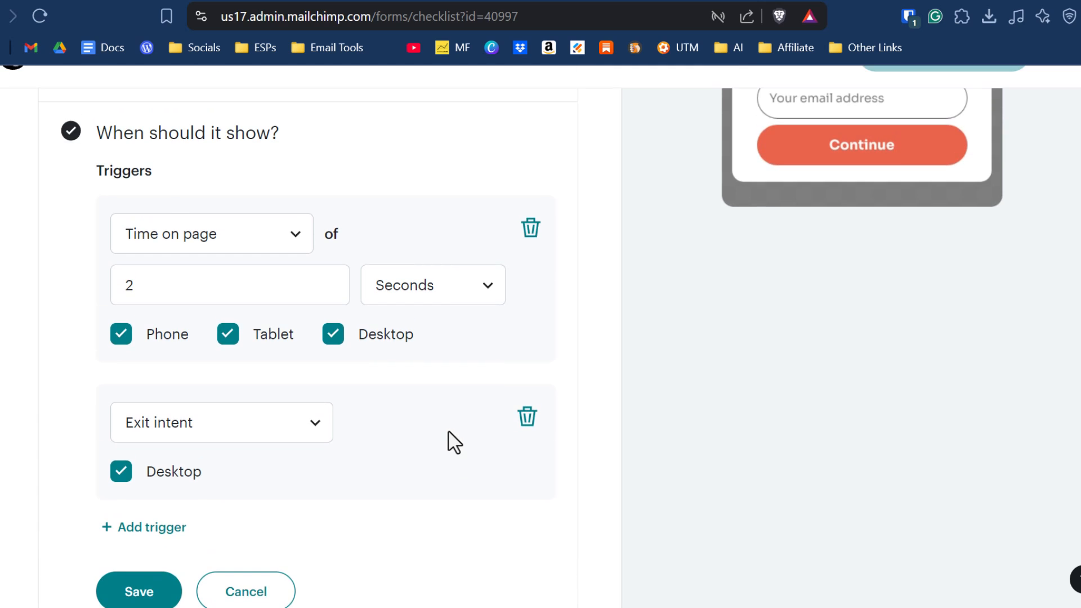
pyautogui.click(530, 420)
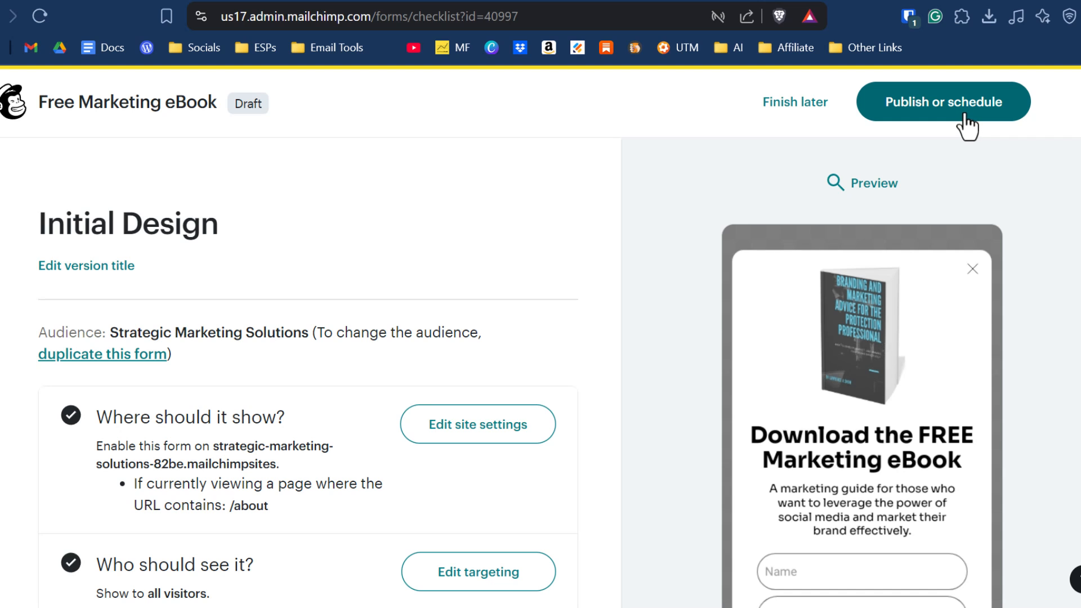
# Review the scheduling option's start and stop date settings, and publish the Free Marketing eBook form immediately
pyautogui.click(904, 115)
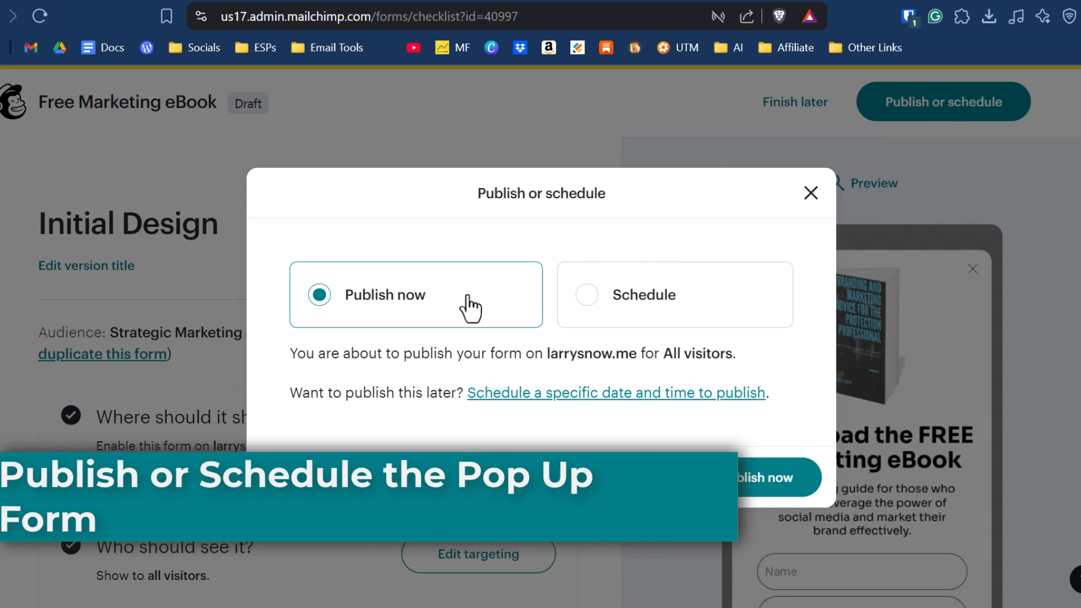
pyautogui.click(623, 309)
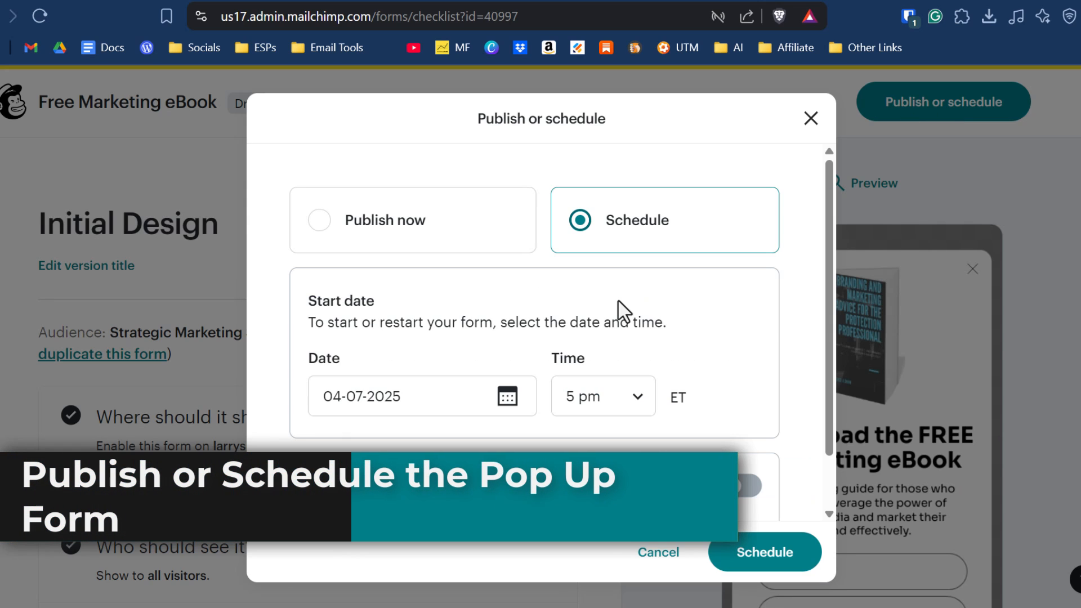
pyautogui.scroll(-1, 458, 428)
pyautogui.scroll(-2, 458, 428)
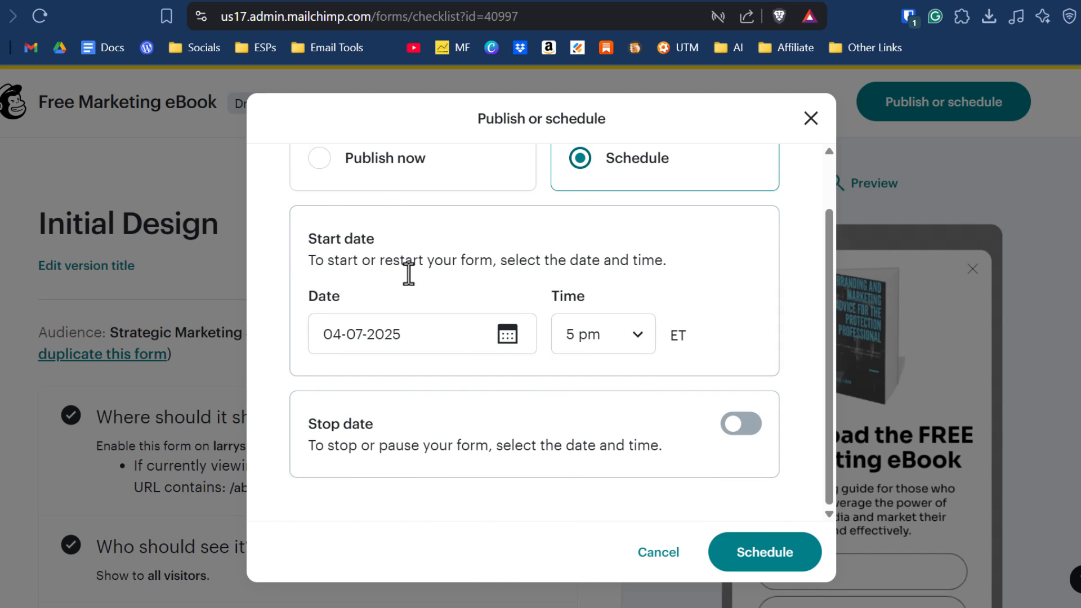
pyautogui.scroll(3, 407, 270)
pyautogui.click(395, 235)
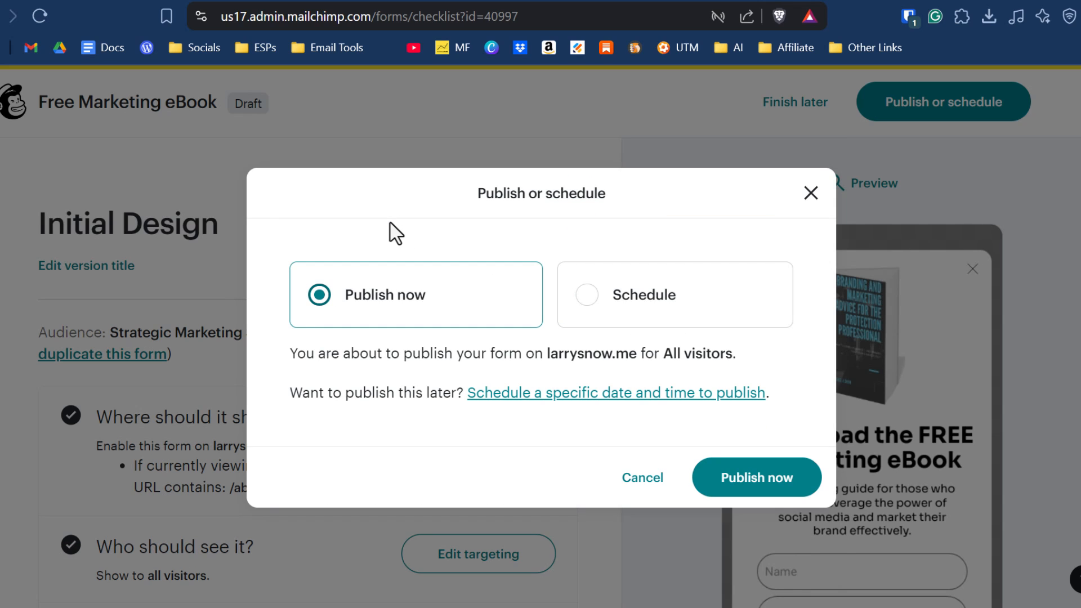
pyautogui.click(763, 491)
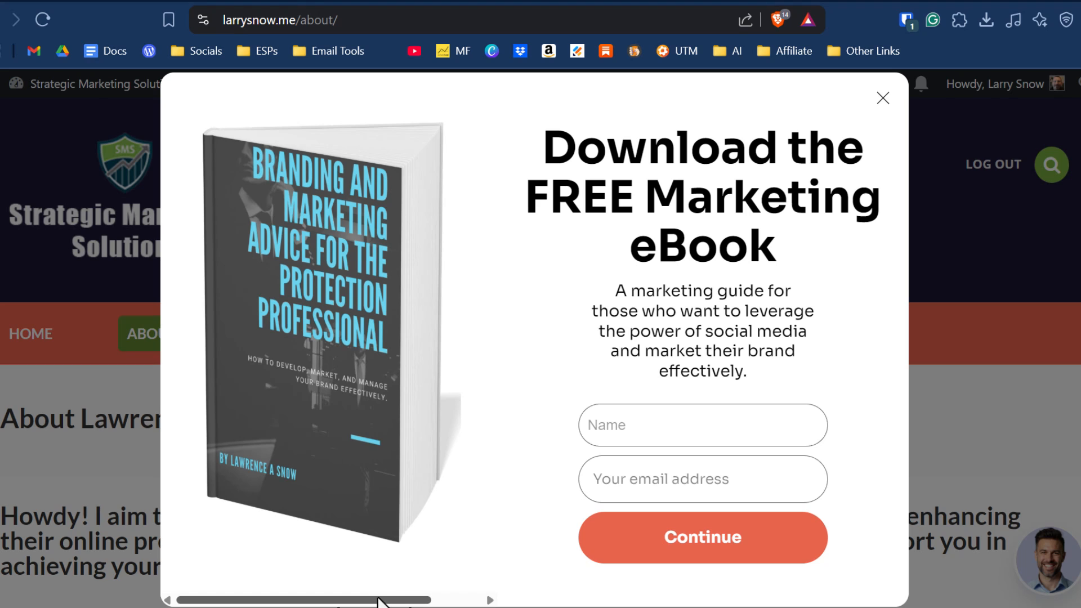
# Enter the subscriber's name in the eBook popup form on the website's /about page
pyautogui.hscroll(2, 378, 602)
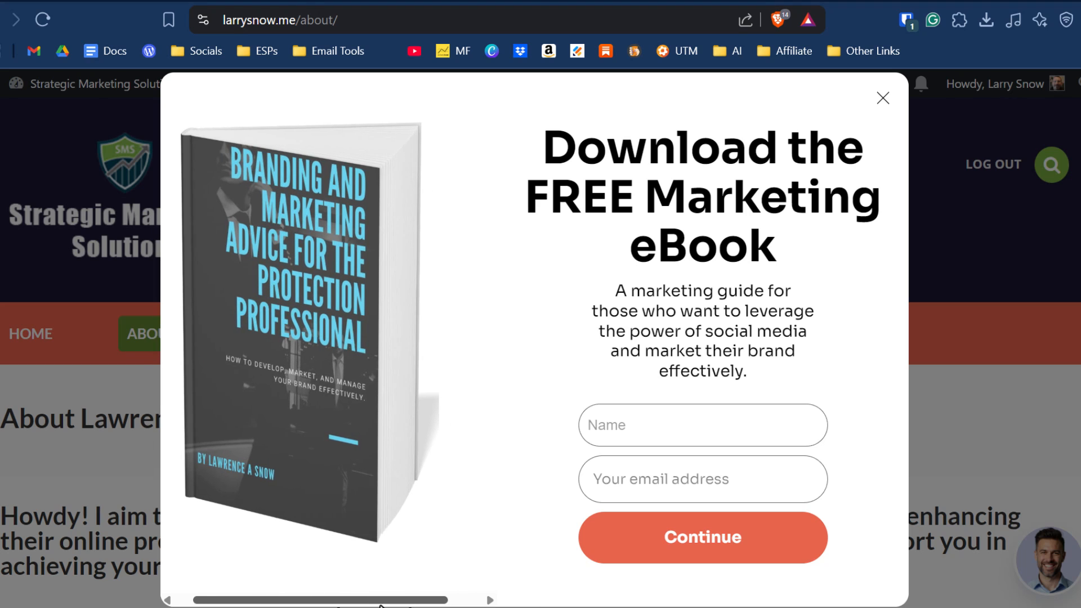
pyautogui.moveTo(382, 605)
pyautogui.mouseDown()
pyautogui.moveTo(430, 603)
pyautogui.moveTo(379, 602)
pyautogui.moveTo(423, 602)
pyautogui.moveTo(398, 602)
pyautogui.mouseUp()
pyautogui.click(700, 417)
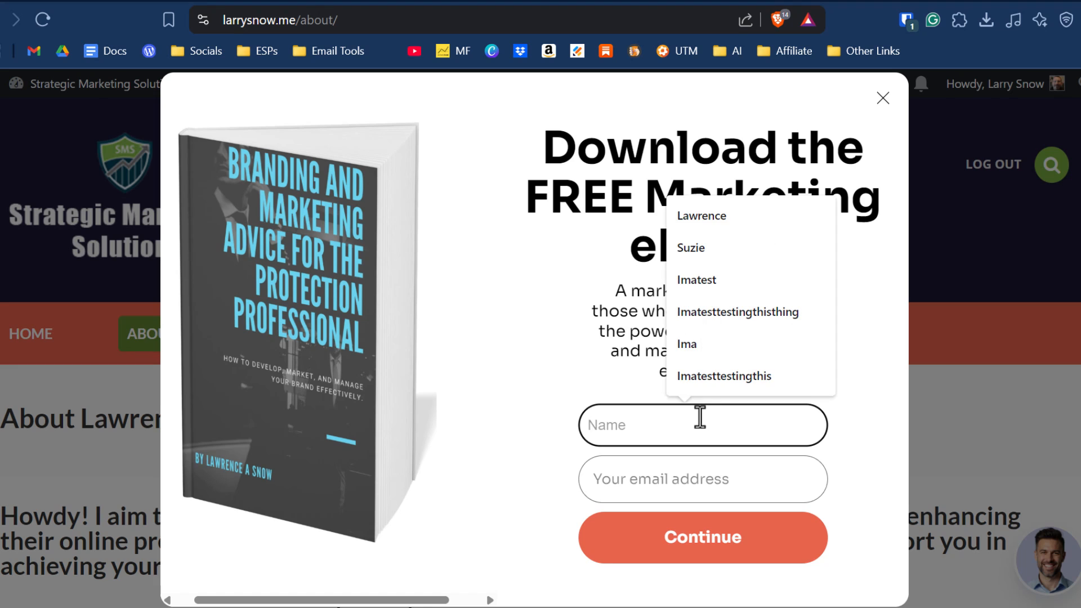
pyautogui.click(744, 254)
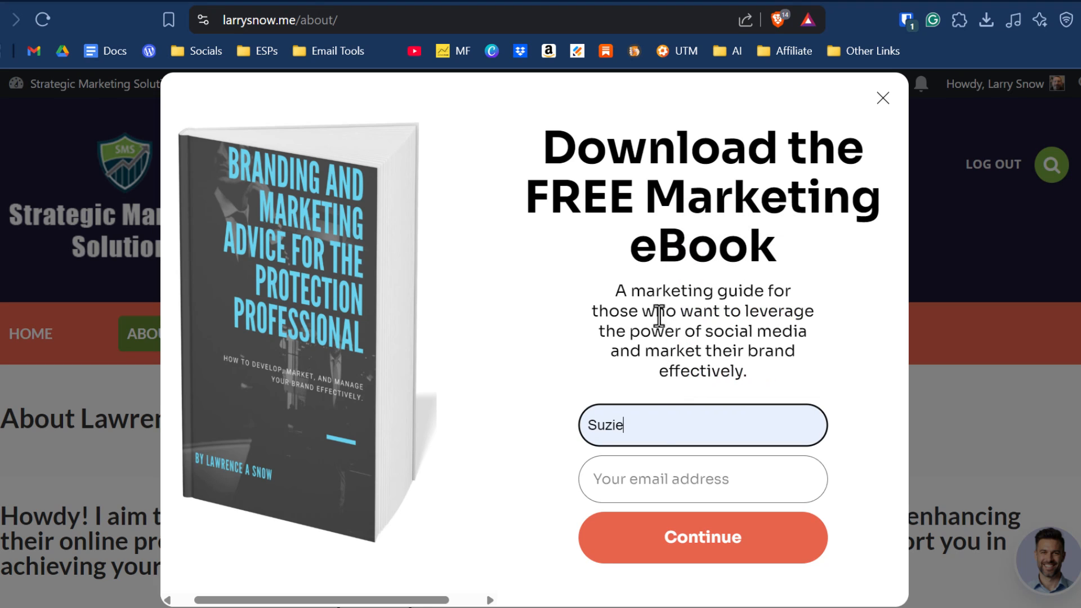
# Enter the subscriber's email address in the eBook popup form, submit the signup, and look over the page it leads to
pyautogui.click(646, 481)
pyautogui.hotkey('ctrl', 'v')
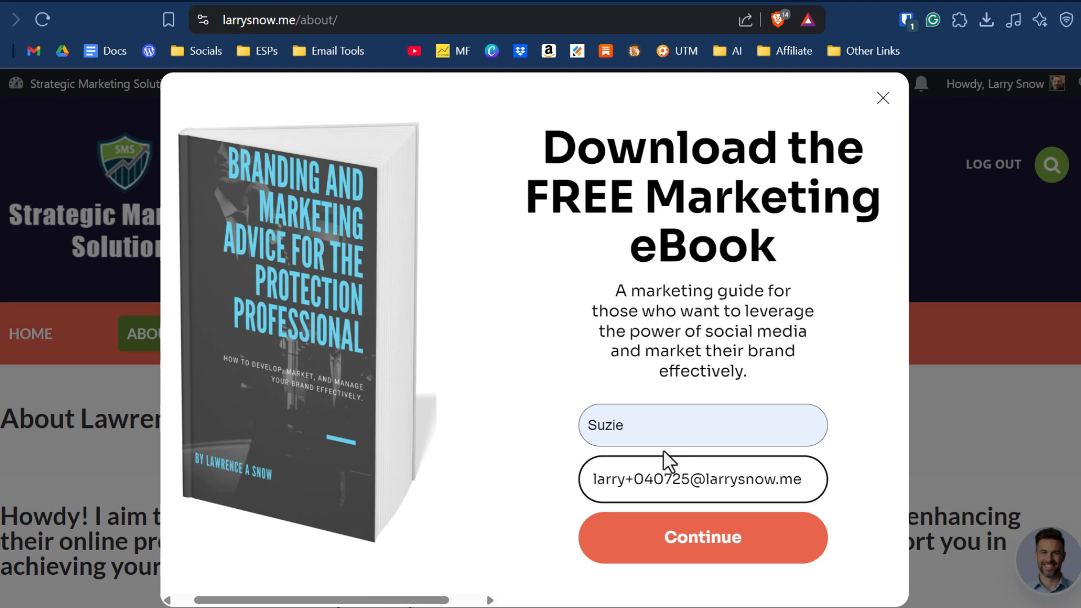
pyautogui.click(735, 546)
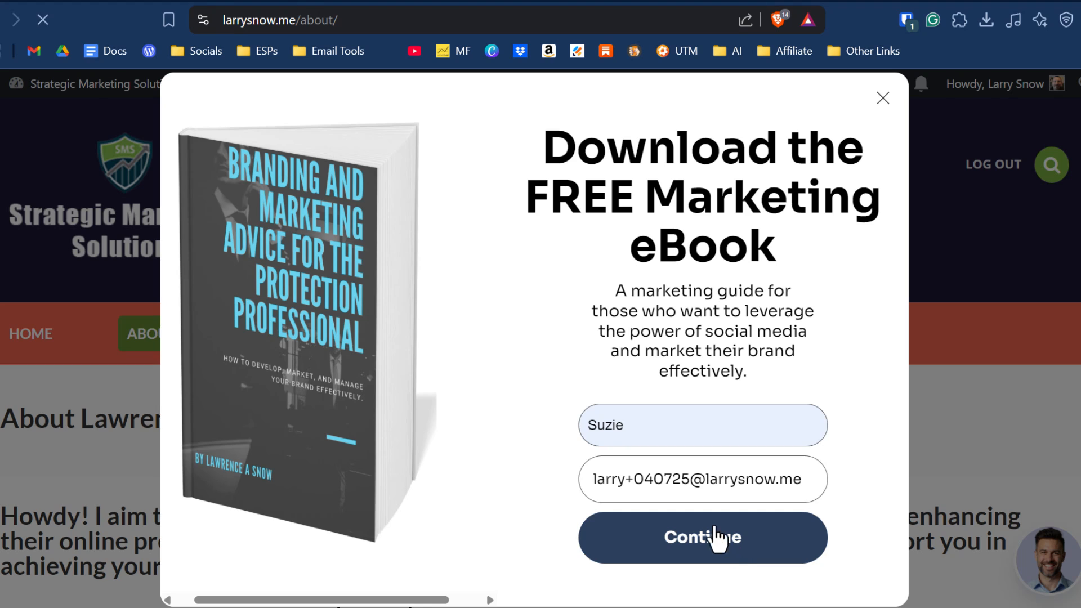
pyautogui.scroll(-2, 641, 418)
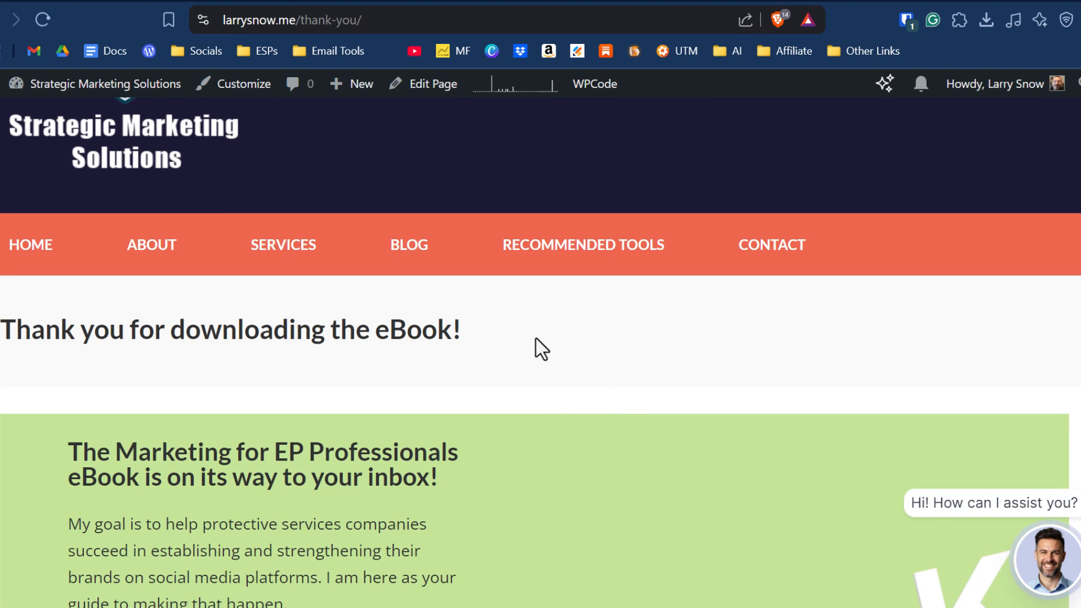
pyautogui.scroll(-4, 423, 332)
pyautogui.scroll(-2, 423, 333)
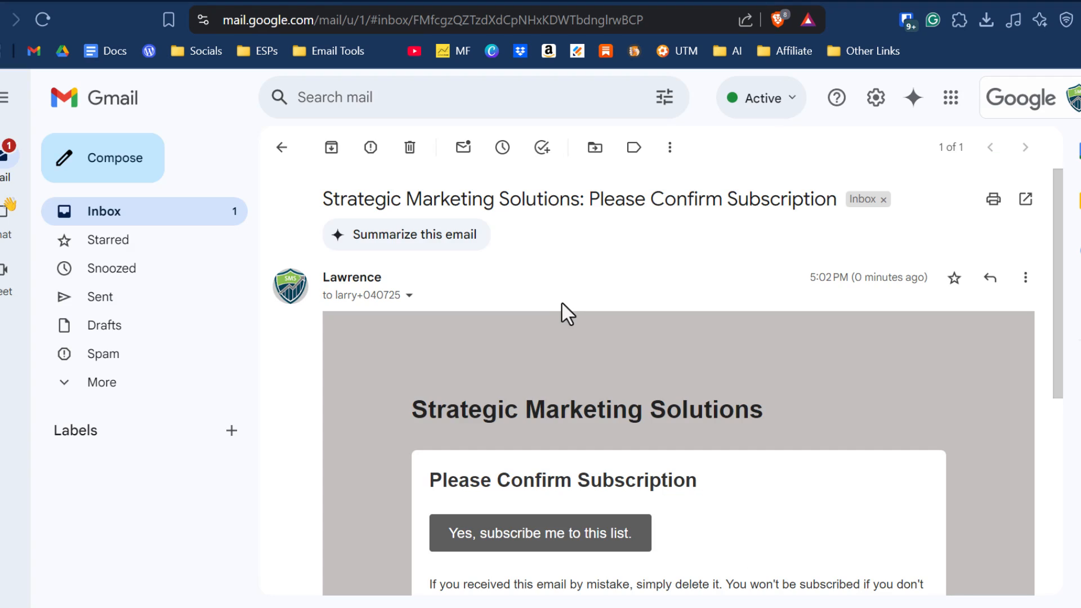
# Confirm the list subscription from the Please Confirm Subscription email in Gmail and look over the page it opens
pyautogui.scroll(-3, 572, 297)
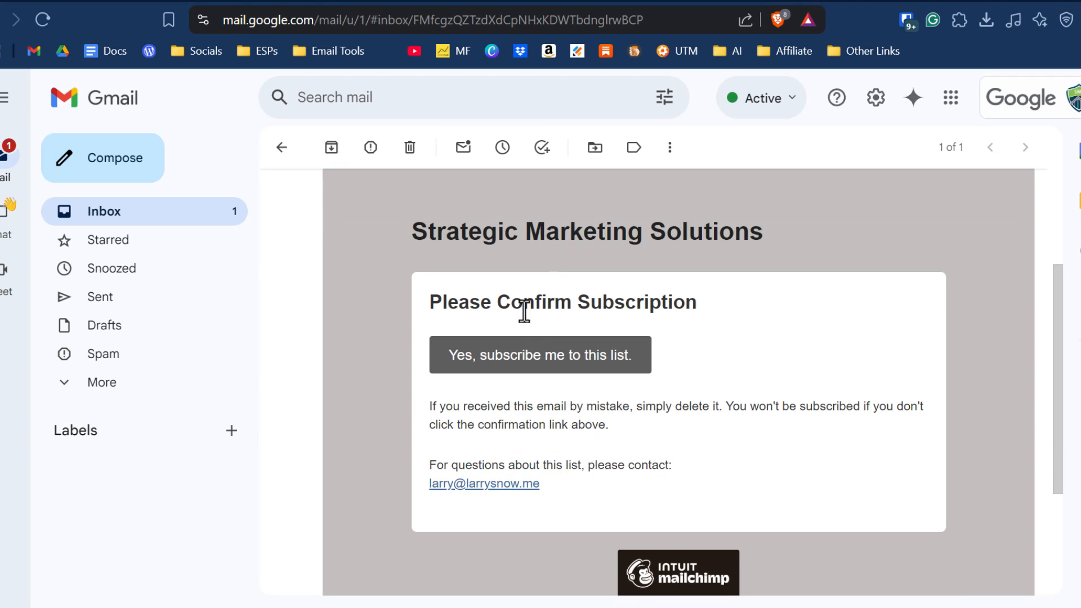
pyautogui.click(557, 352)
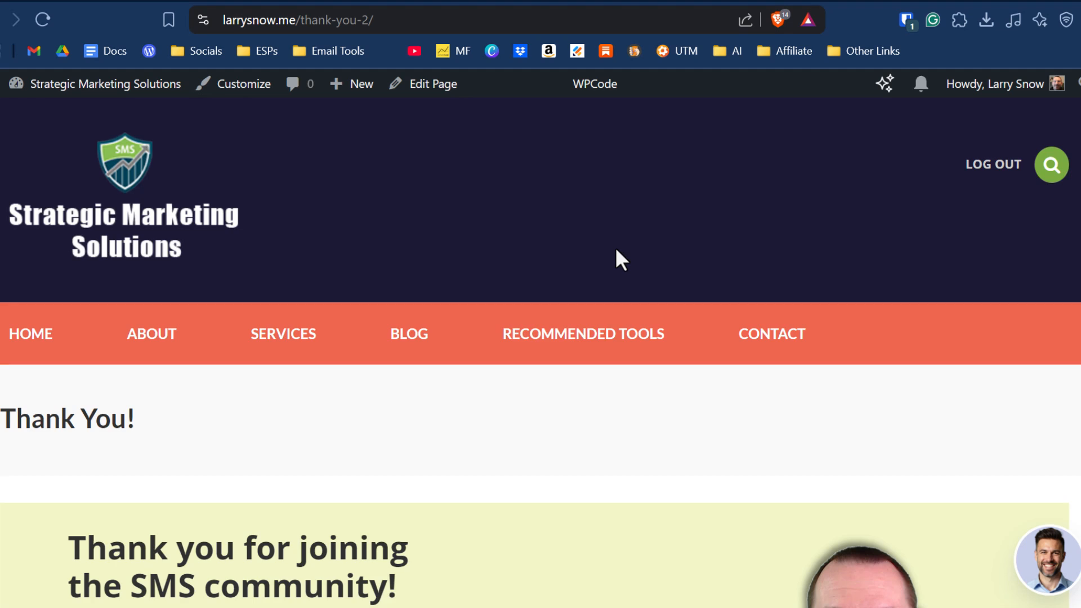
pyautogui.scroll(-2, 616, 249)
pyautogui.scroll(2, 616, 248)
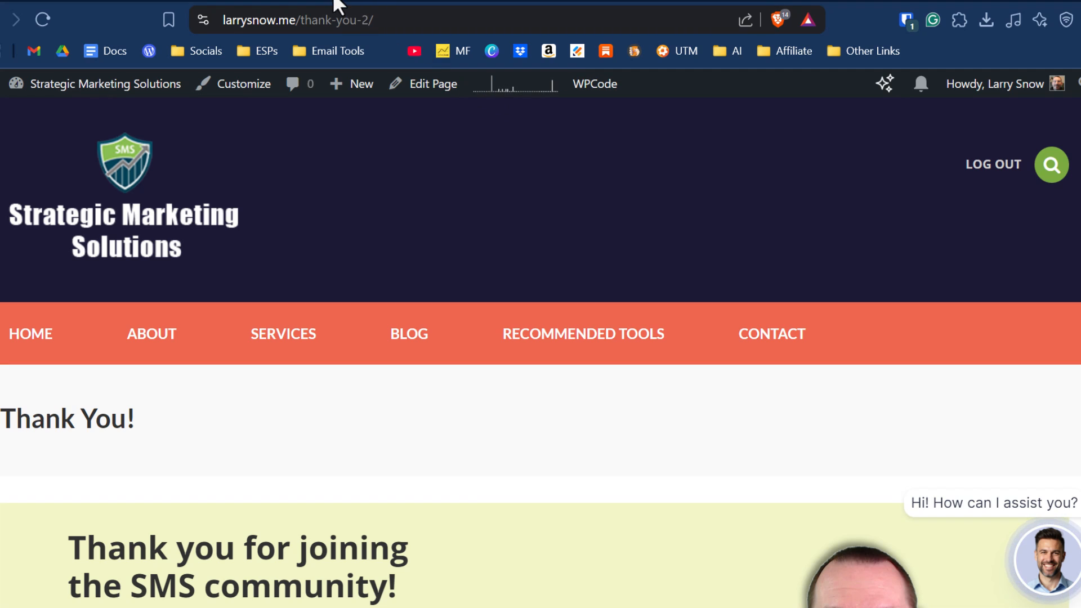
# Switch to Mailchimp's audience contacts, open the new subscriber's contact profile, and examine its details and activity
pyautogui.click(421, 1)
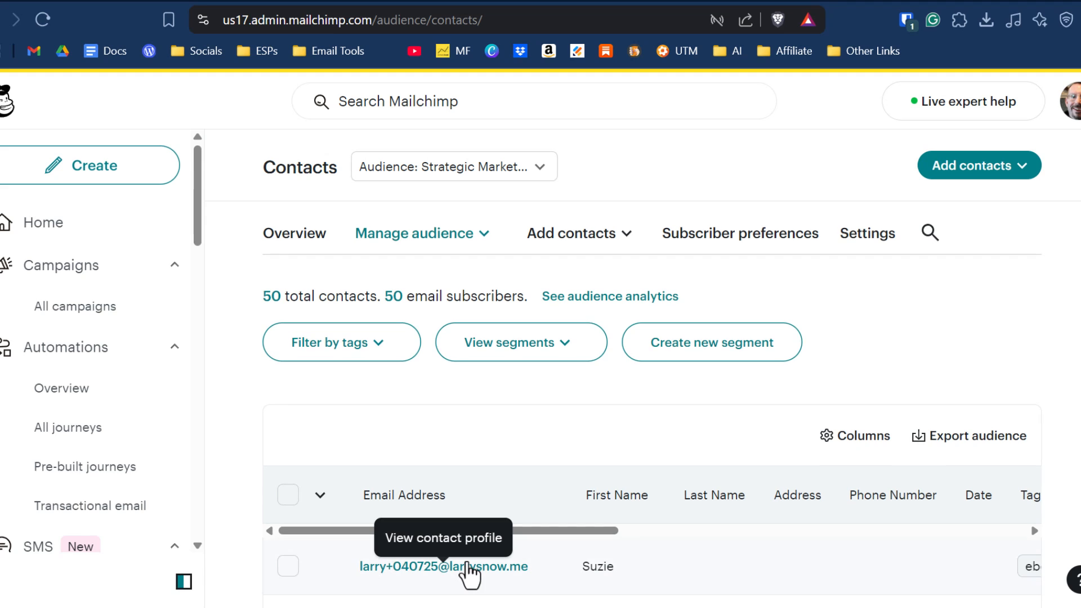
pyautogui.click(489, 567)
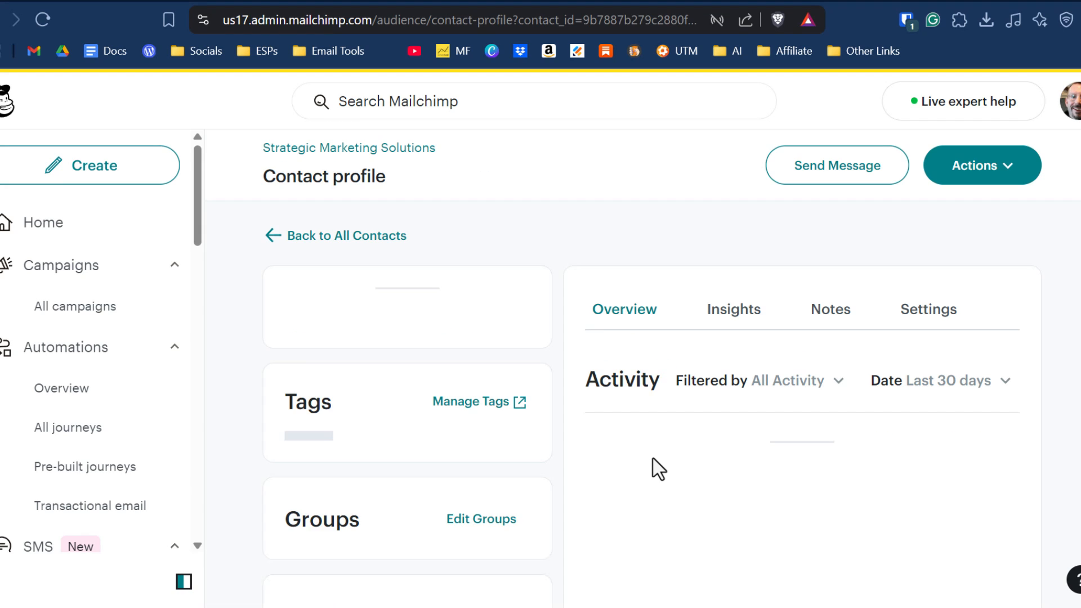
pyautogui.scroll(-3, 481, 381)
pyautogui.scroll(-6, 481, 380)
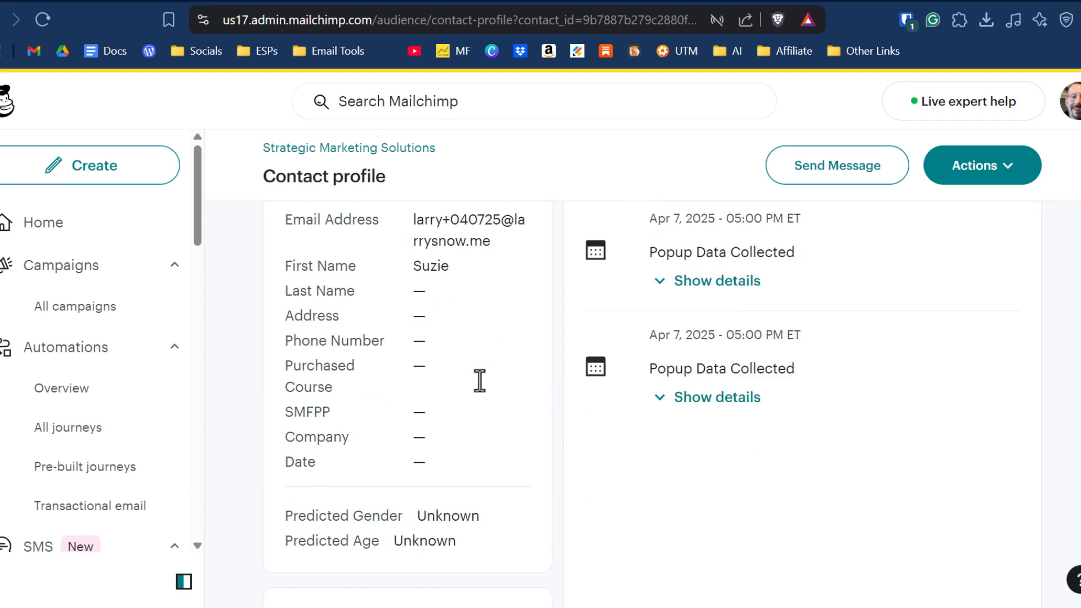